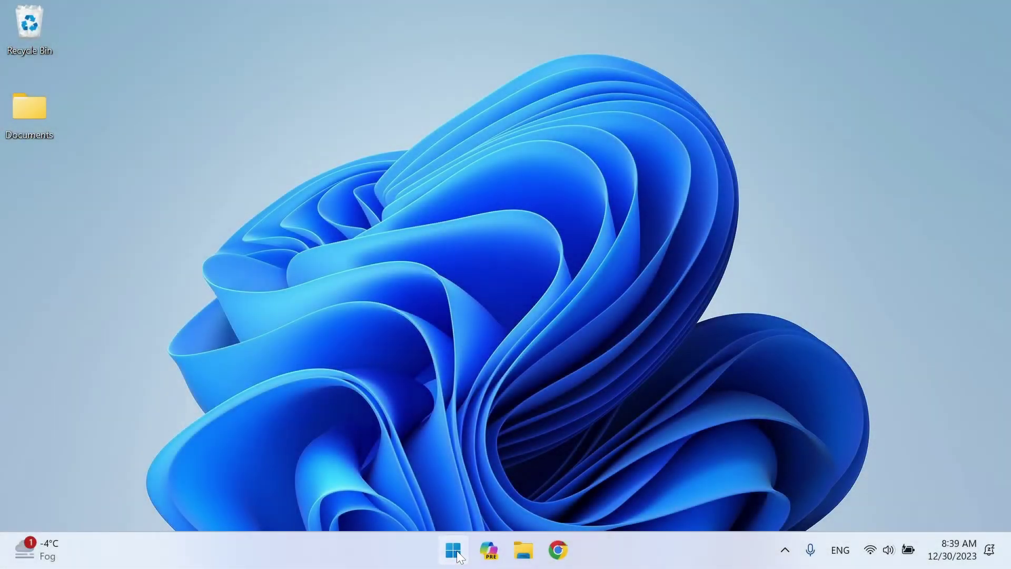
Shrink the C: partition by 50000 MB in Disk Management, leaving 48.83 GB unallocated.
right_click(458, 534)
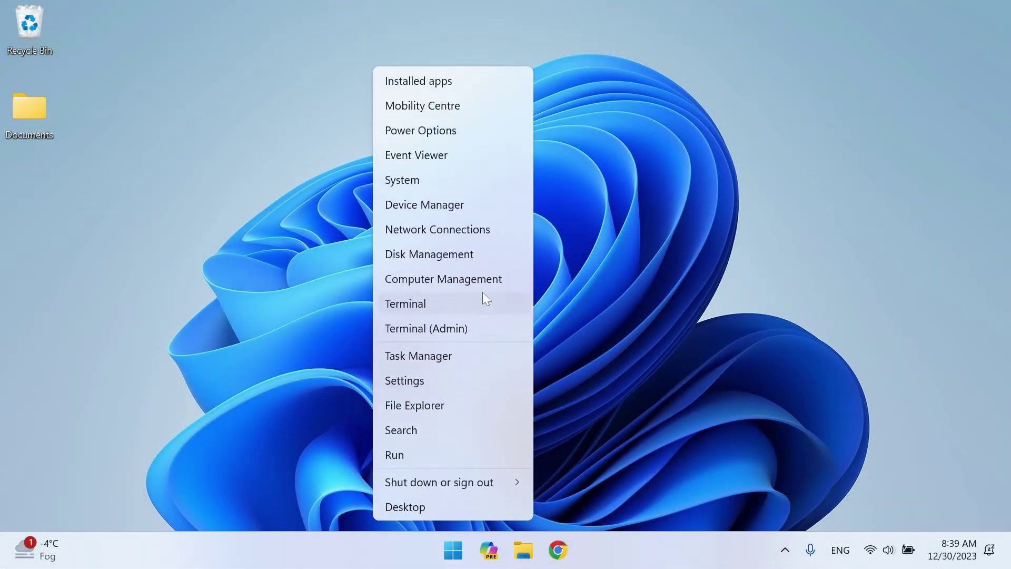
left_click(483, 264)
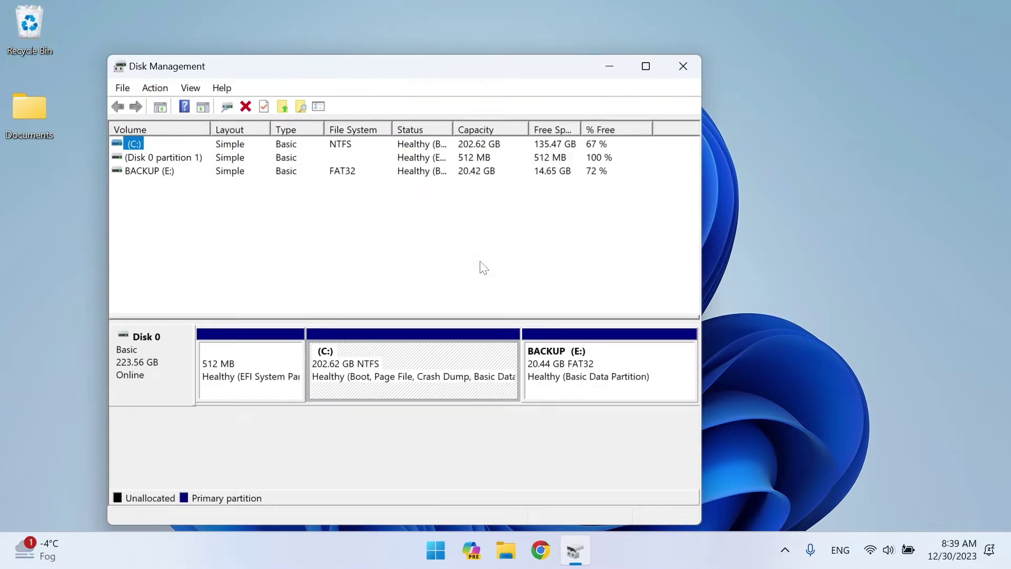
right_click(496, 352)
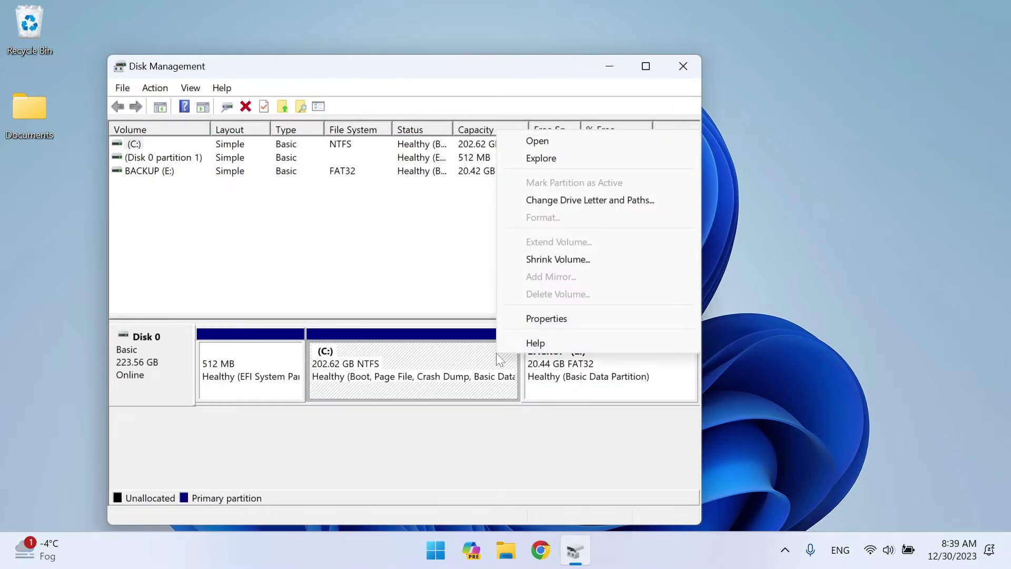
left_click(565, 262)
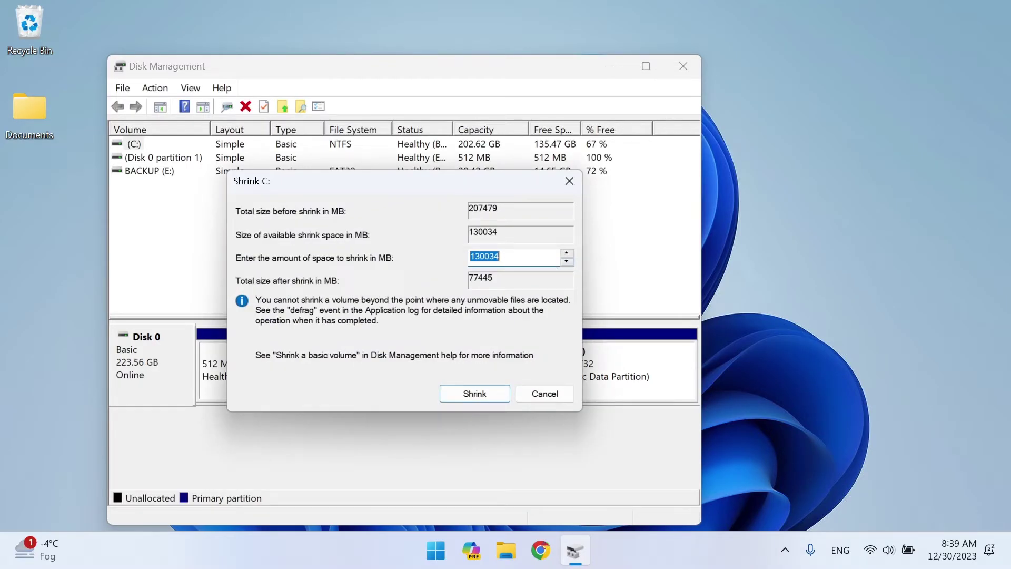
key("BackSpace")
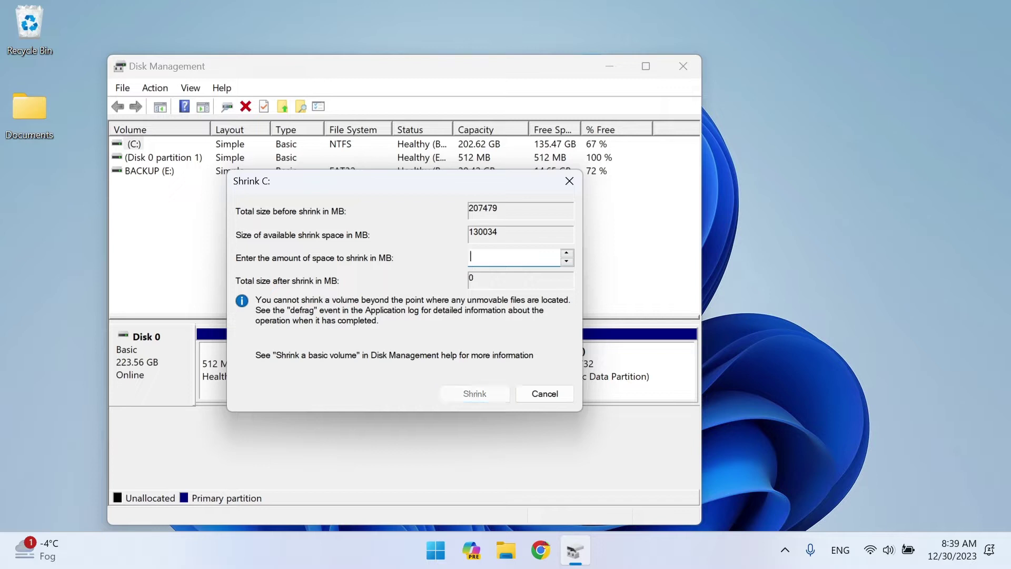
type("50000")
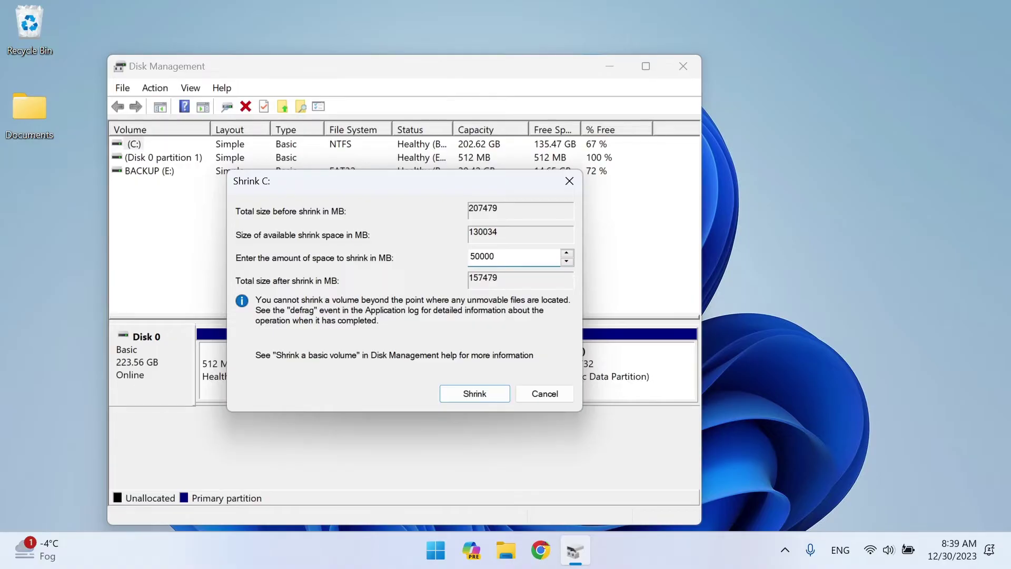
left_click(447, 390)
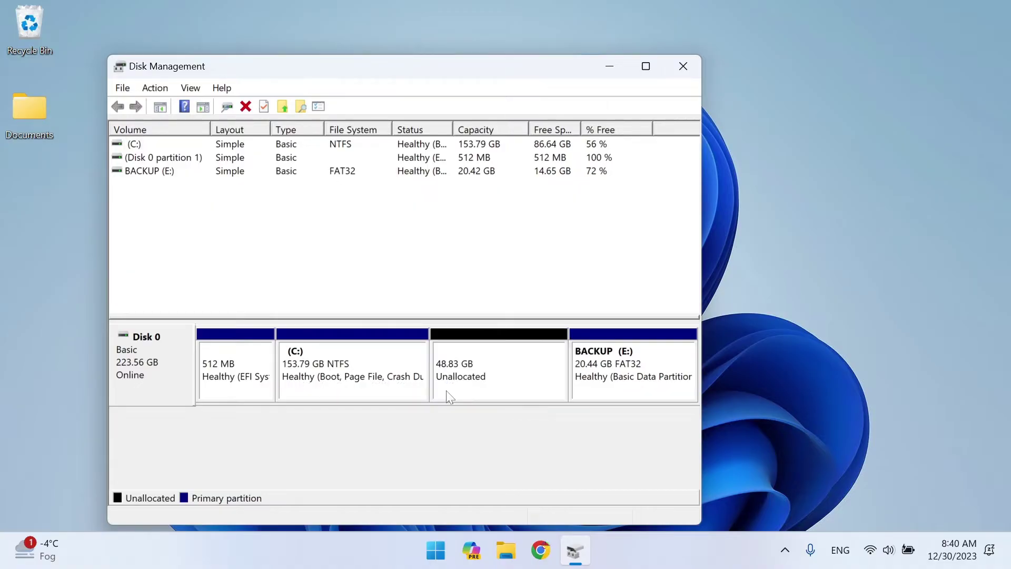
left_click(503, 366)
Create a 49999 MB NTFS simple volume D: labelled 'Red Hat' from the unallocated space.
right_click(511, 377)
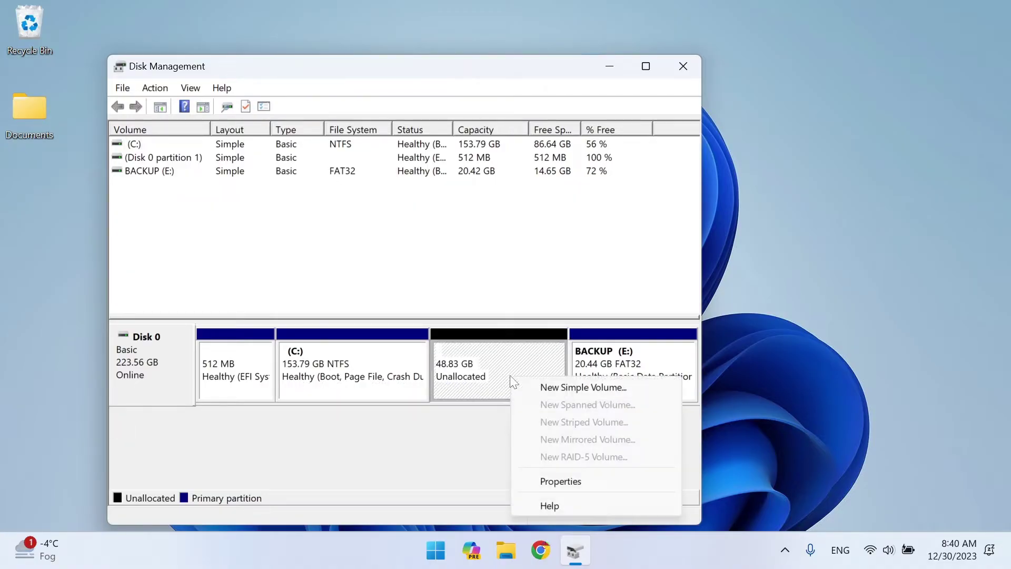
left_click(542, 387)
left_click(429, 424)
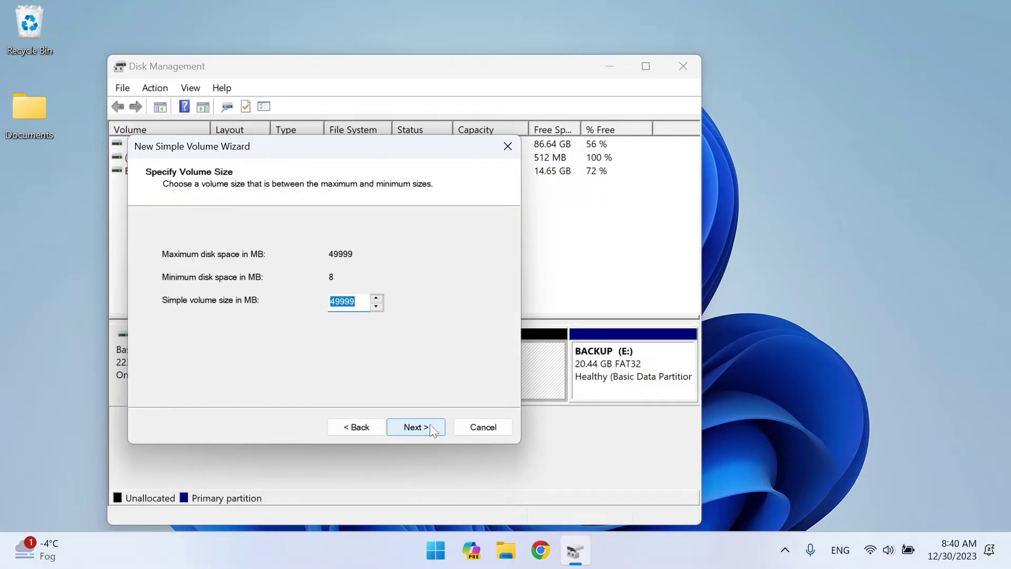
left_click(430, 425)
left_click(430, 425)
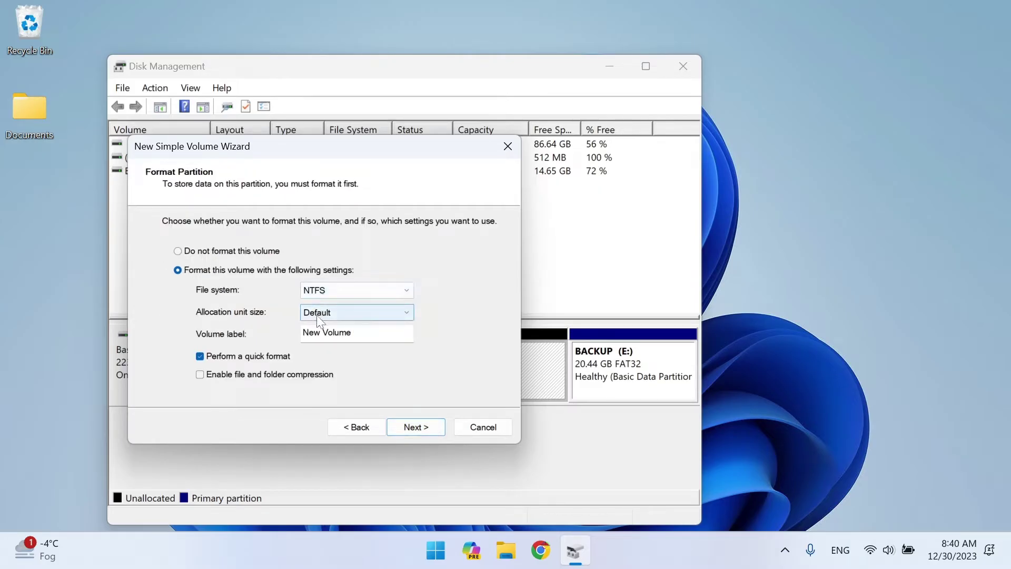
double_click(337, 332)
left_click_drag(337, 333, 291, 334)
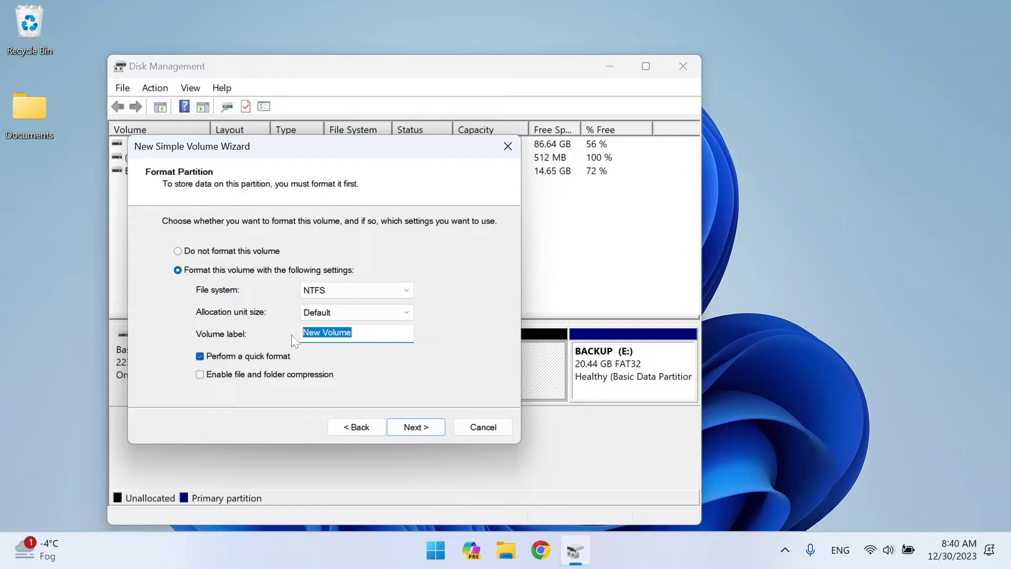
type("Red Hat")
left_click(421, 419)
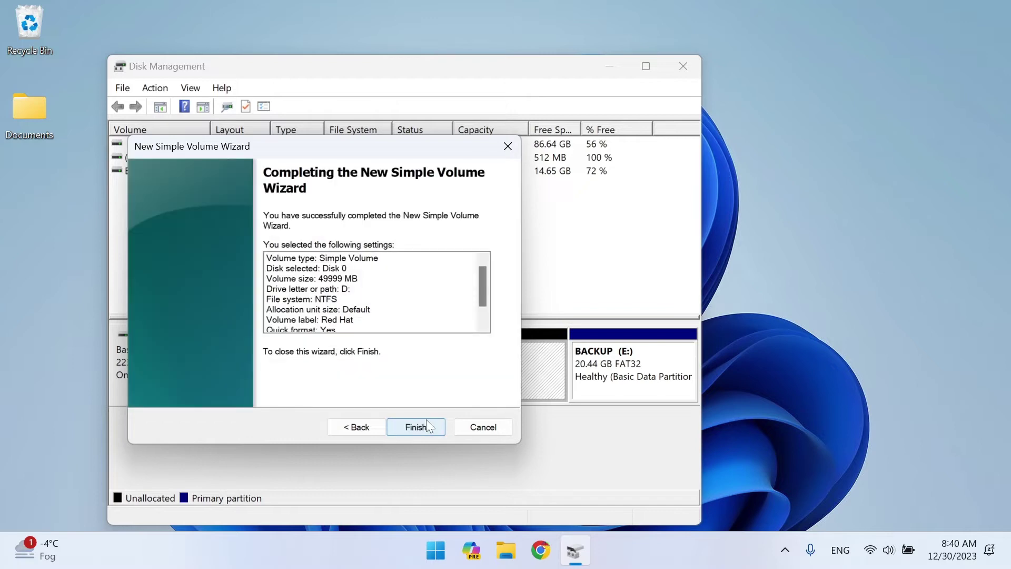
left_click(424, 422)
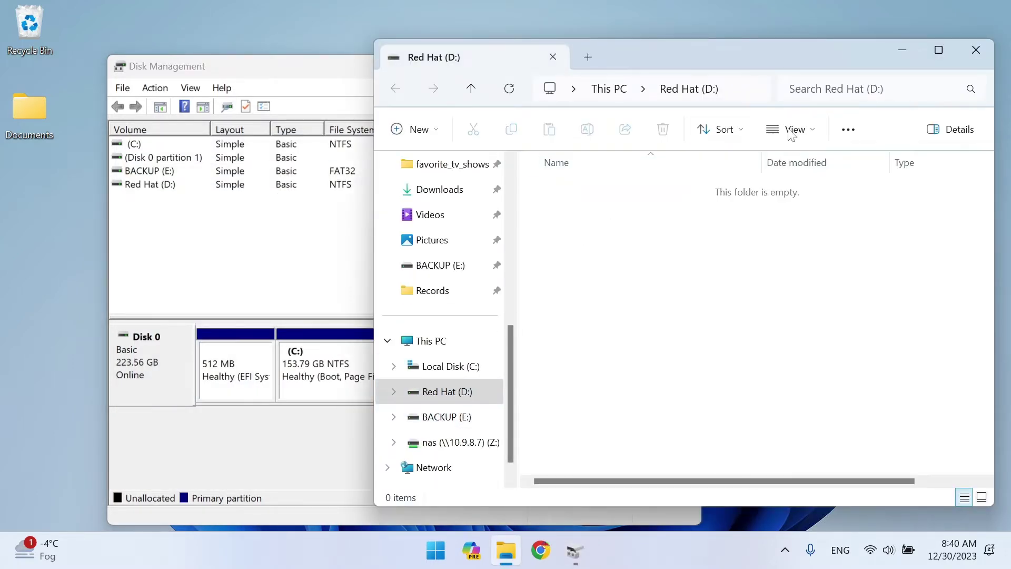
Close the empty Red Hat (D:) folder window and Disk Management.
left_click(974, 55)
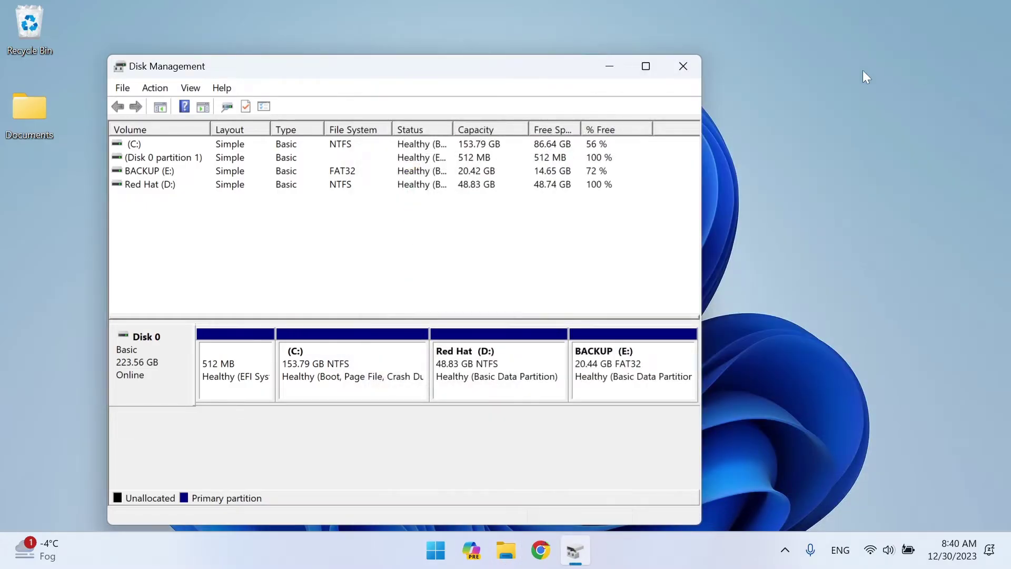
left_click_drag(535, 77, 678, 55)
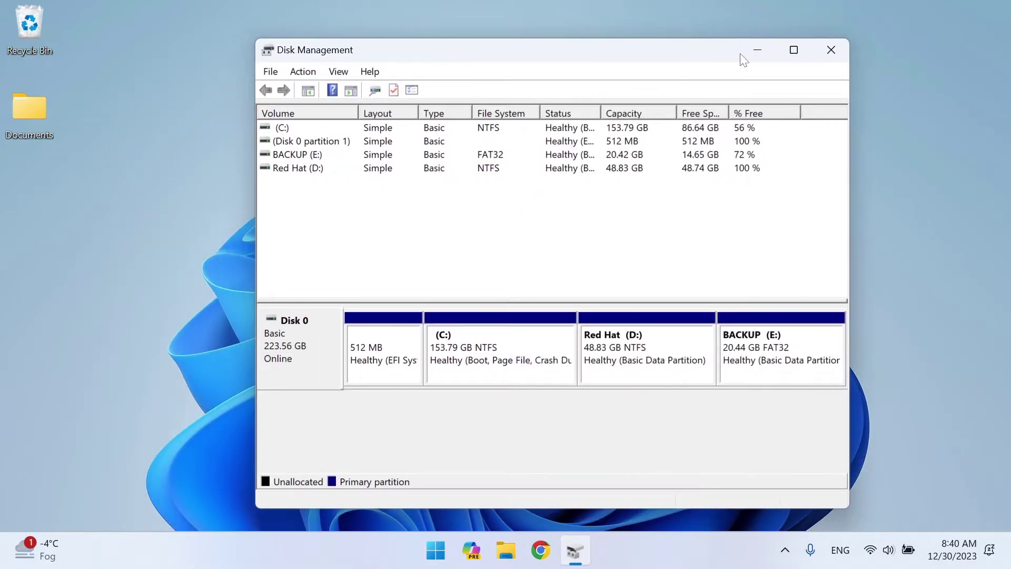
left_click(831, 49)
Check that Red Hat (D:) is listed under This PC in File Explorer, then close it.
left_click(523, 550)
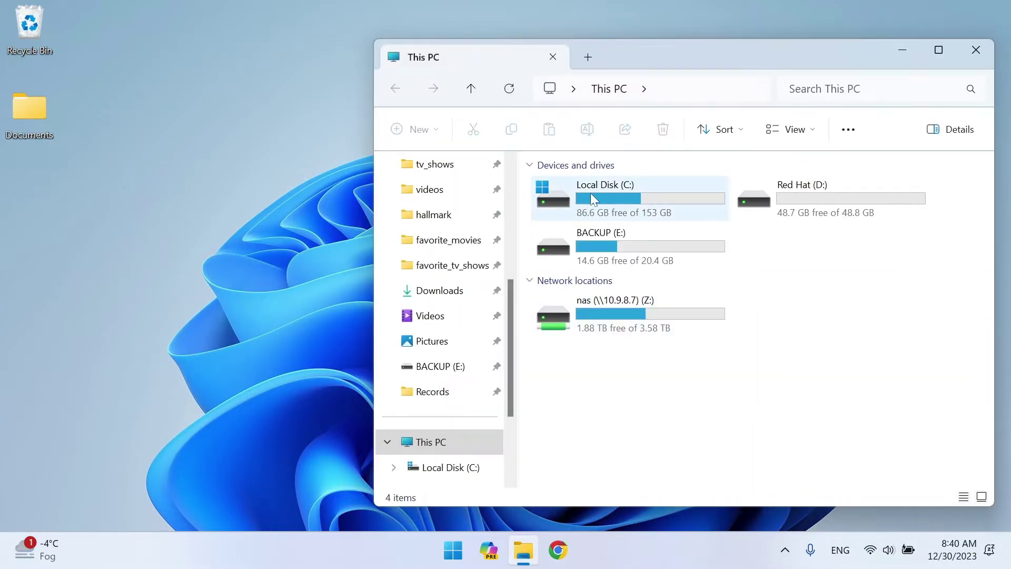
left_click(975, 50)
left_click(458, 560)
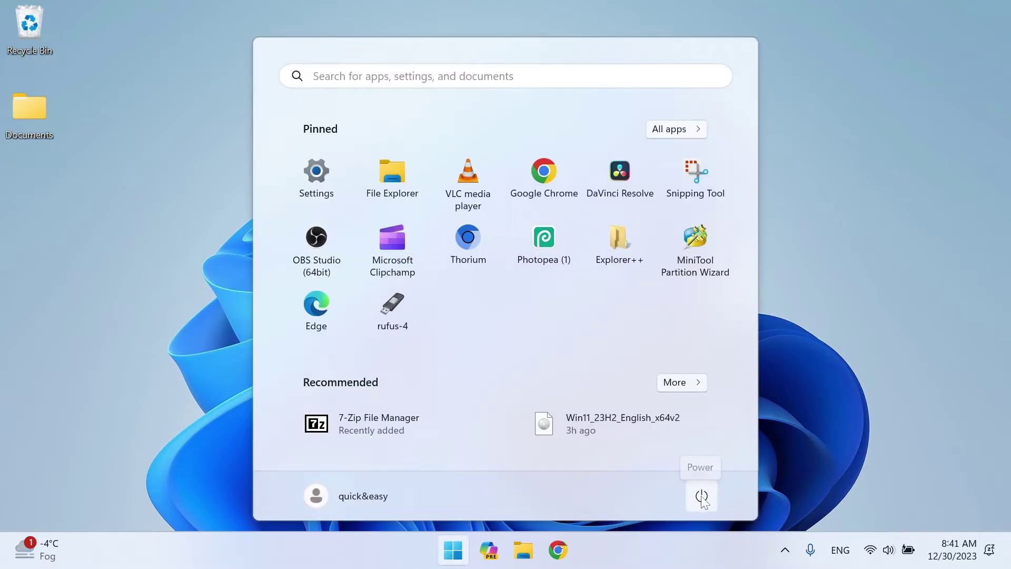
Restart Windows from the Start menu's power options.
left_click(701, 497)
left_click(699, 460)
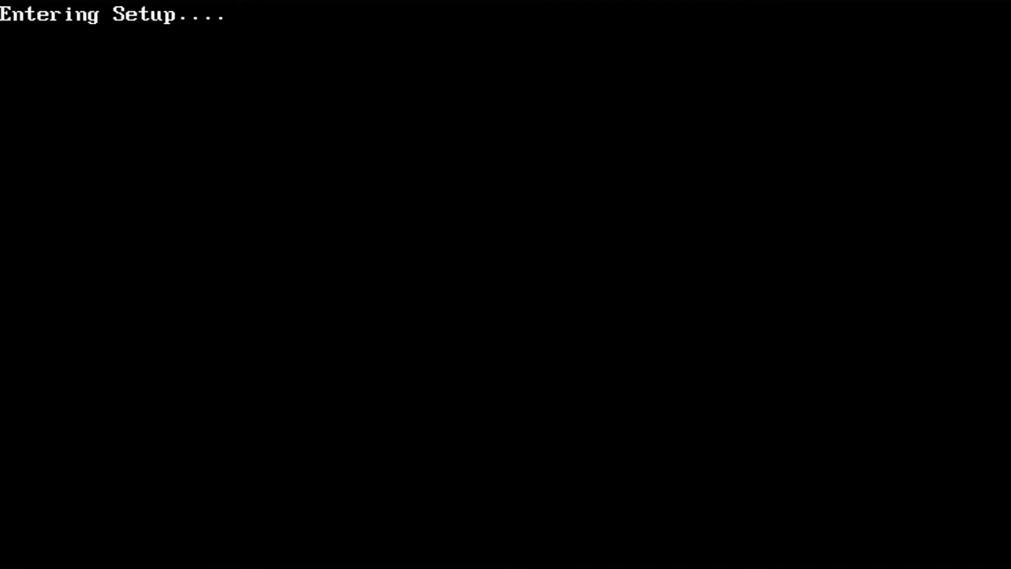
Set Secure Boot to Disabled in ThinkPad Setup's Security menu.
key("Right")
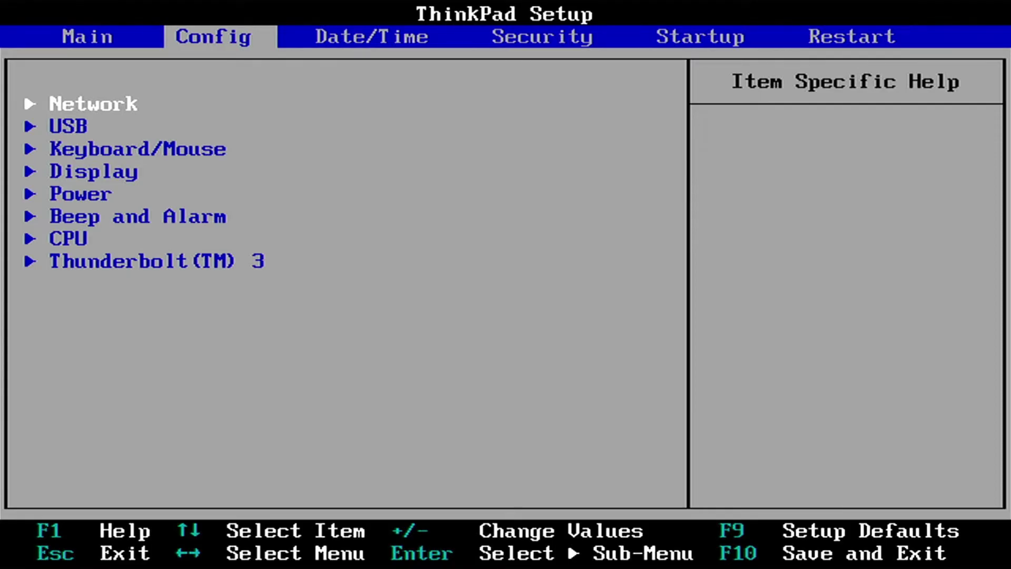
key("Right")
key("Right")
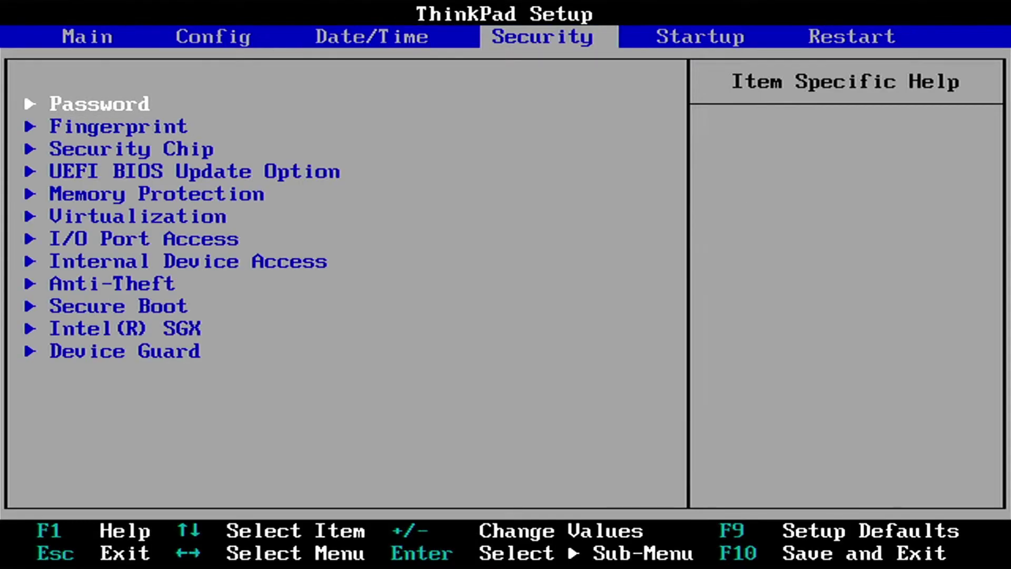
key("Down")
key("Down")
key("Down")
key("Down")
key("Down")
key("Down")
key("Down")
key("Down")
key("Down")
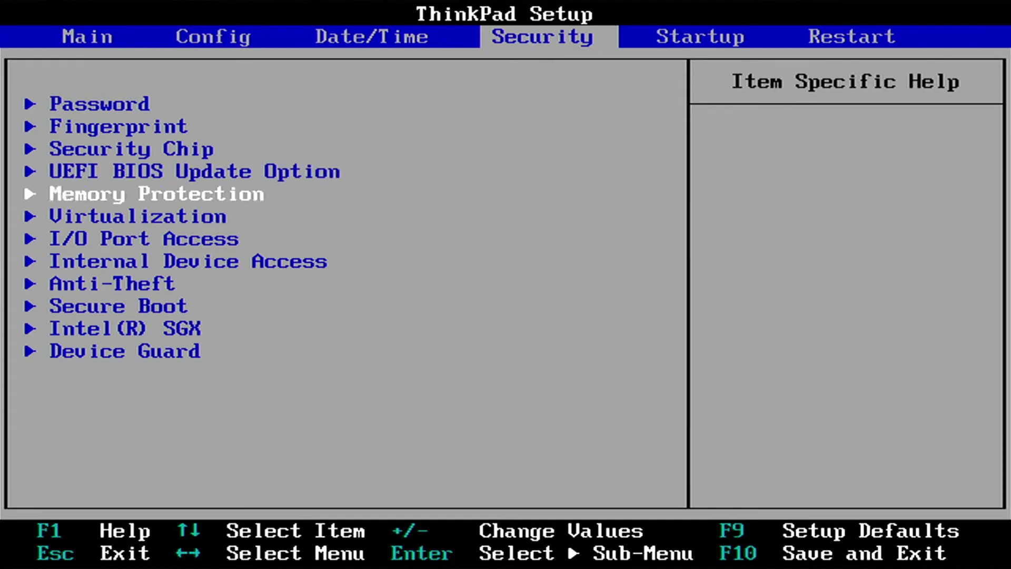
key("Return")
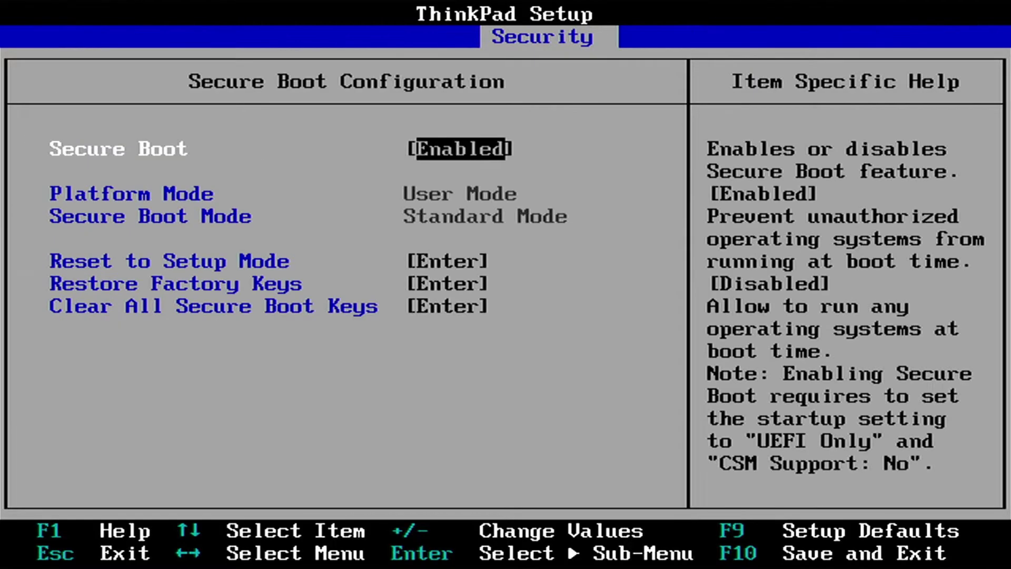
key("Return")
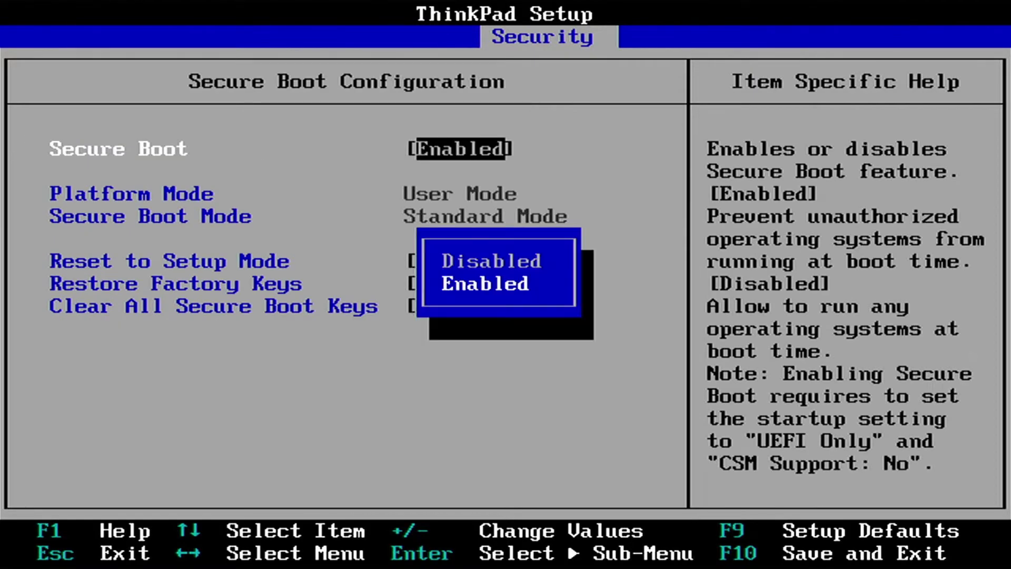
key("Up")
key("Return")
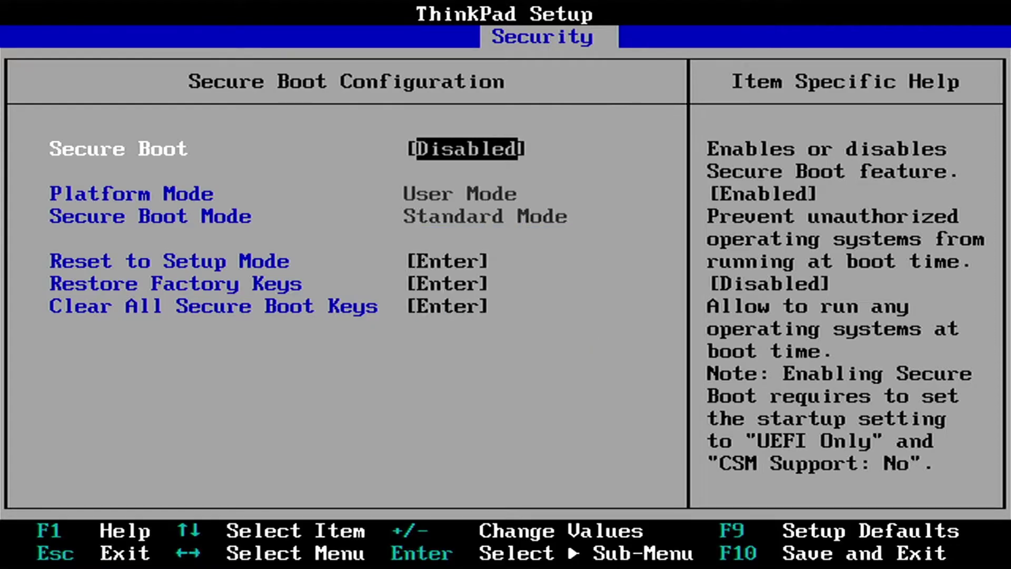
key("Escape")
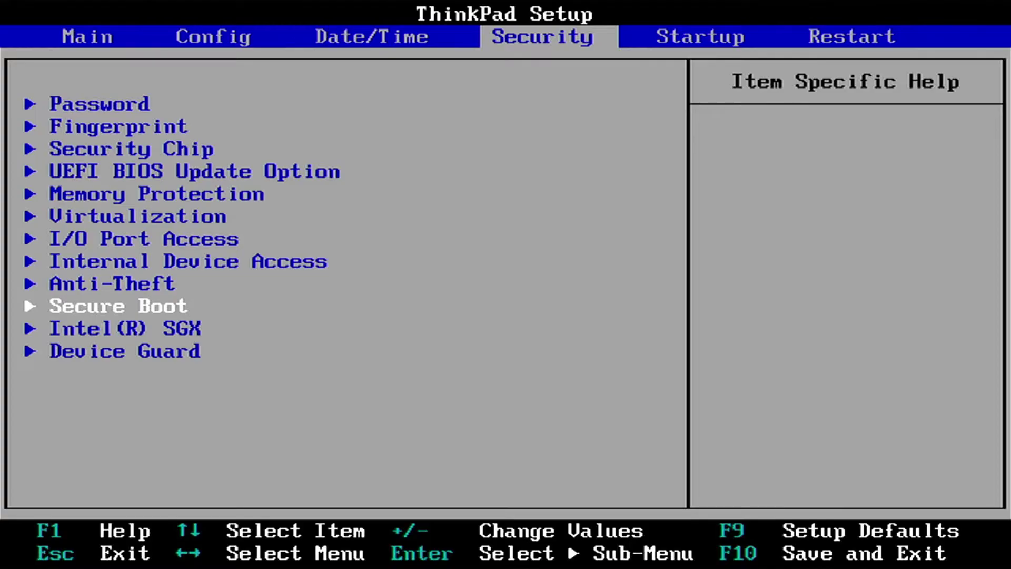
Move USB HDD USB SanDisk 3.2Gen1 to first place in the Startup boot order.
key("Right")
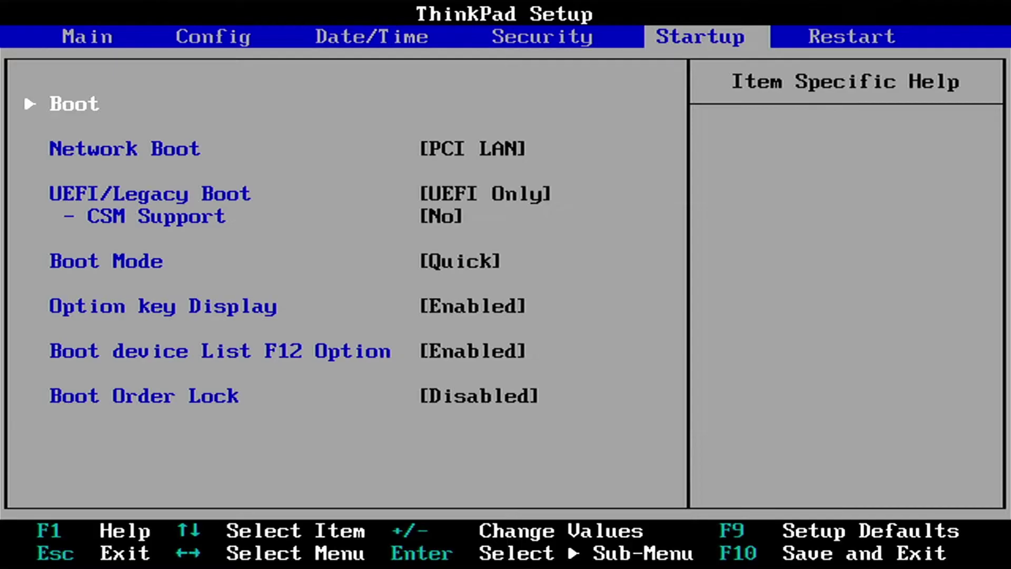
key("Down")
key("Down")
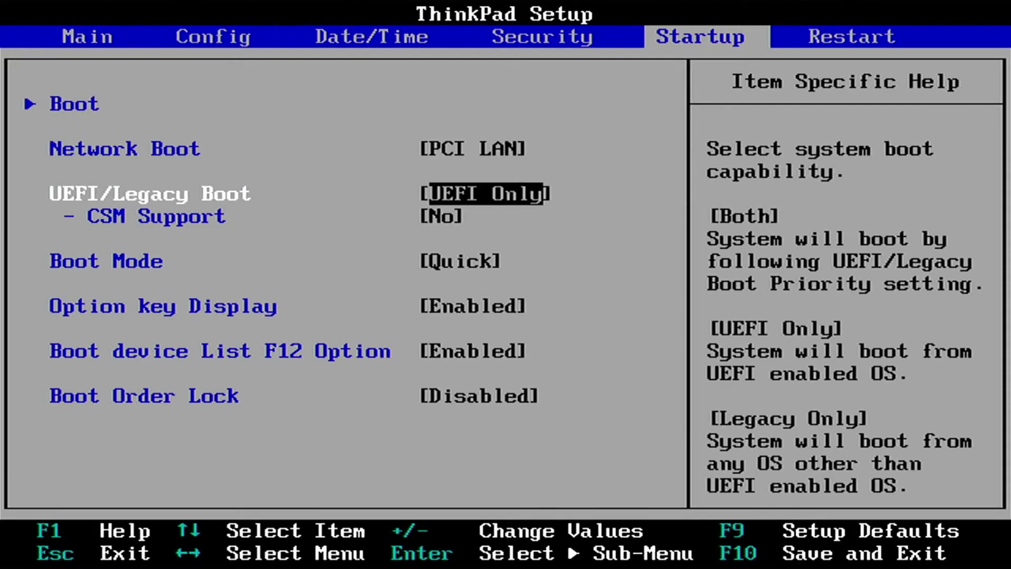
key("Up")
key("Up")
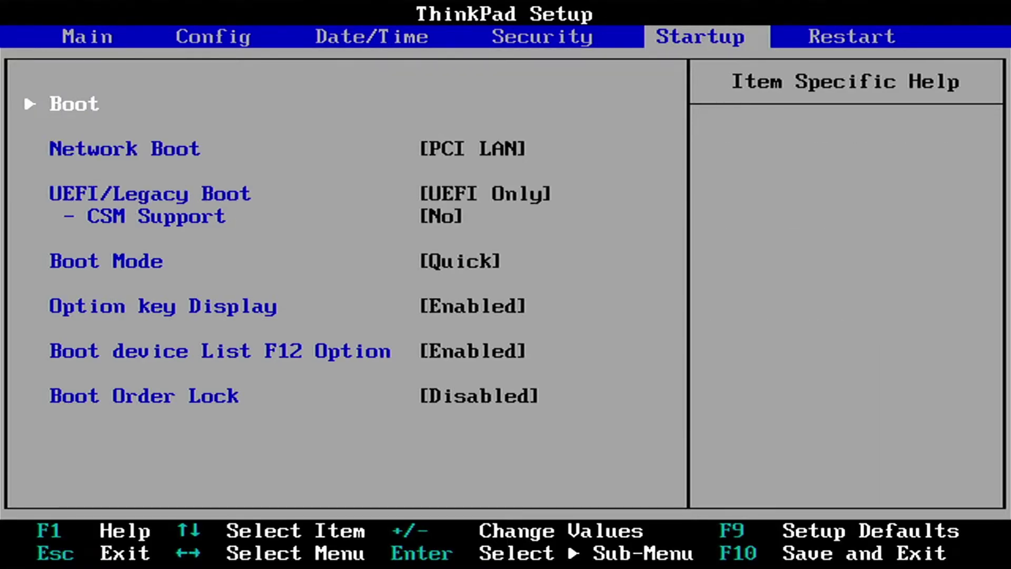
key("Return")
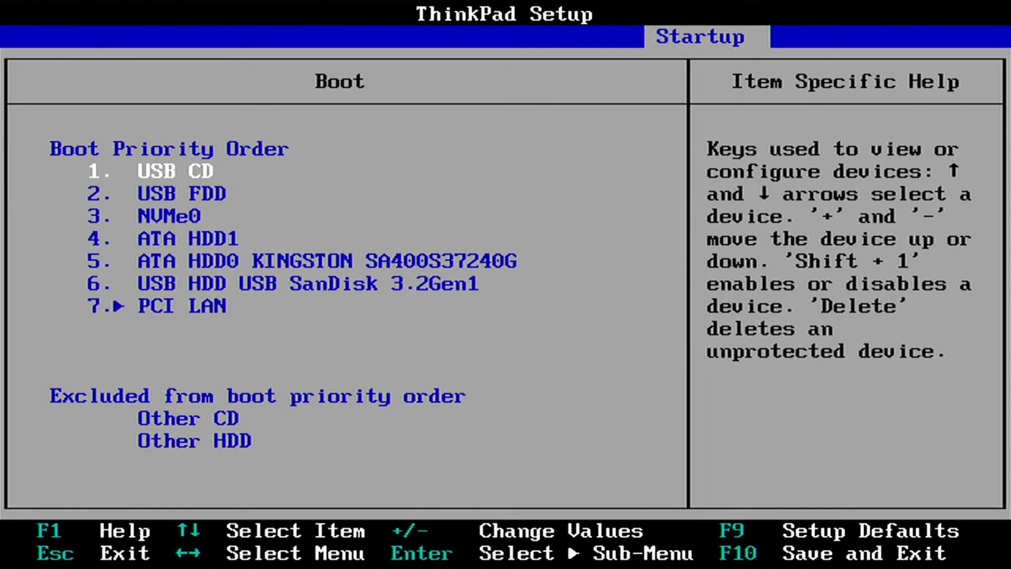
key("Down")
key("Down")
key("Down")
key("Down")
key("Down")
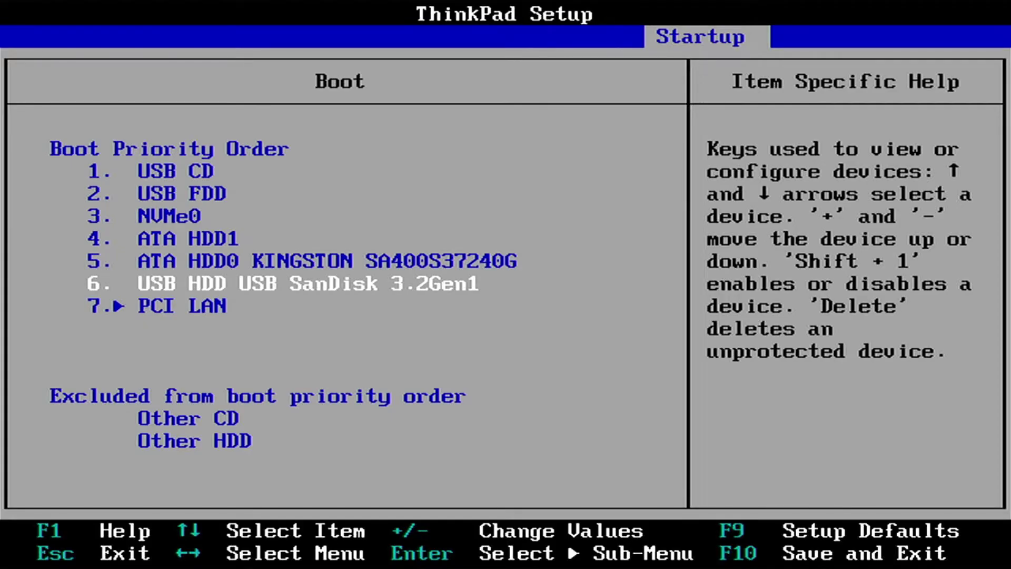
key("plus")
key("plus")
key("plus")
key("plus")
key("plus")
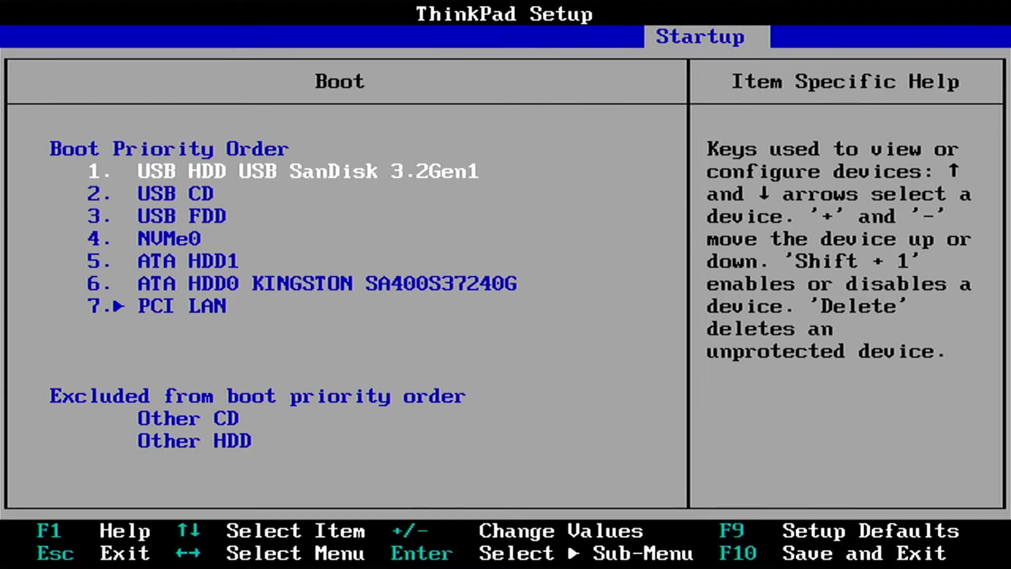
key("Escape")
key("Right")
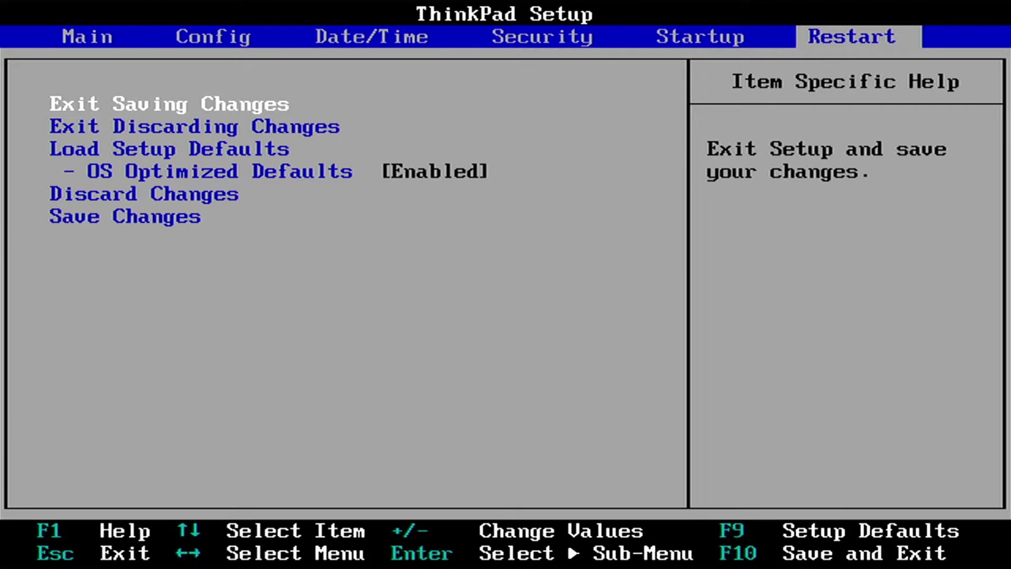
Exit ThinkPad Setup saving changes and confirm the restart.
key("Down")
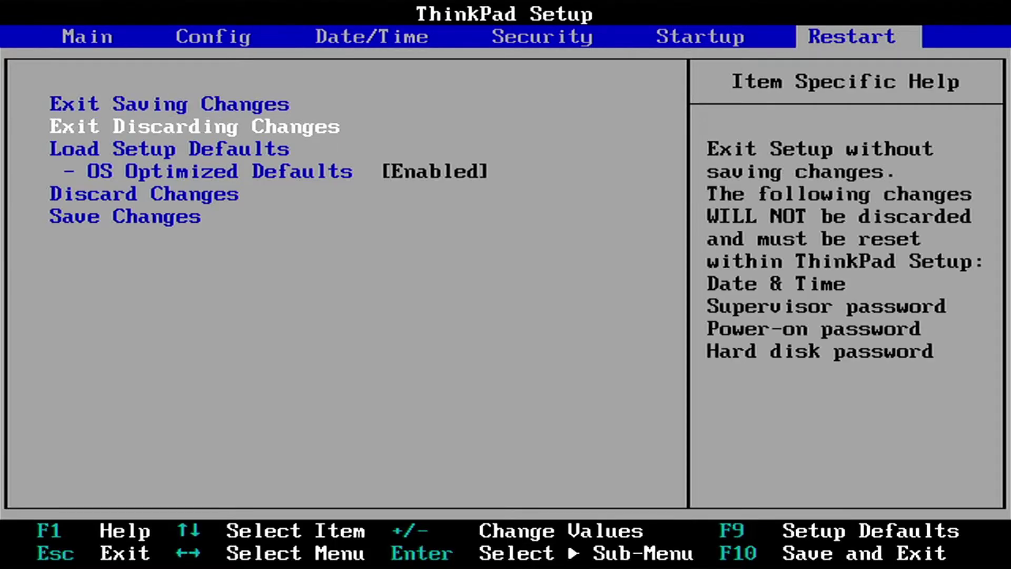
key("Up")
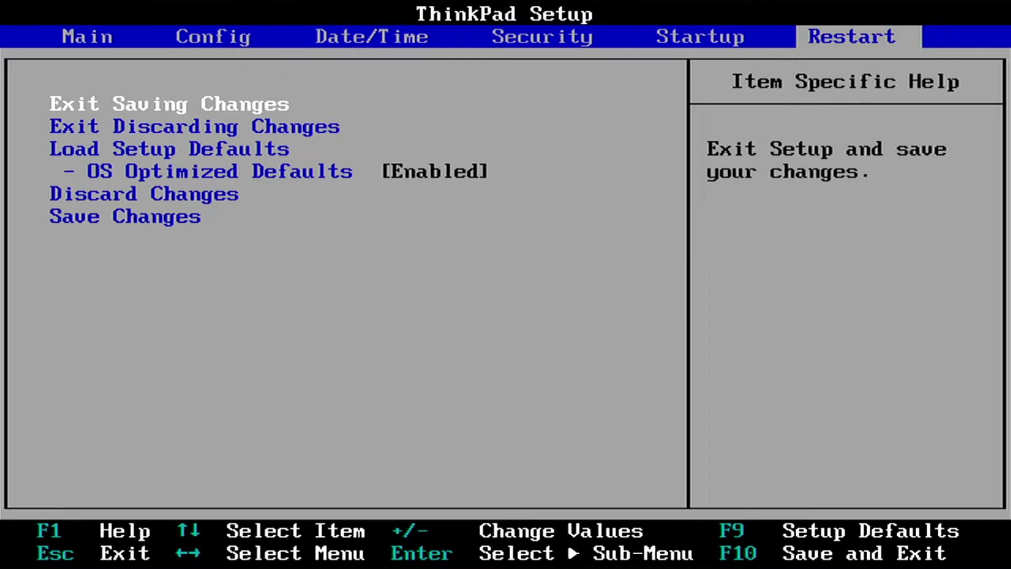
key("Return")
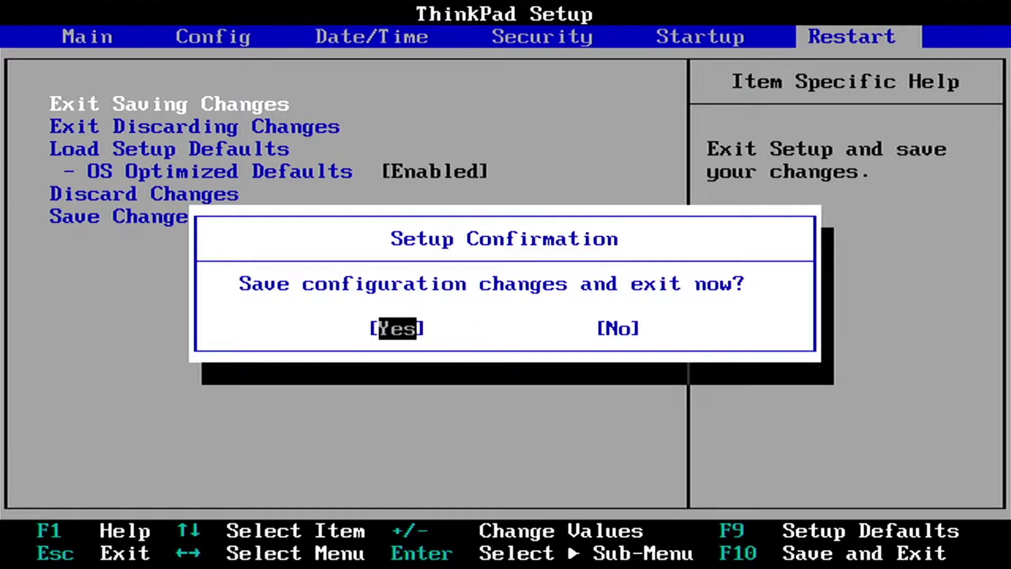
key("Return")
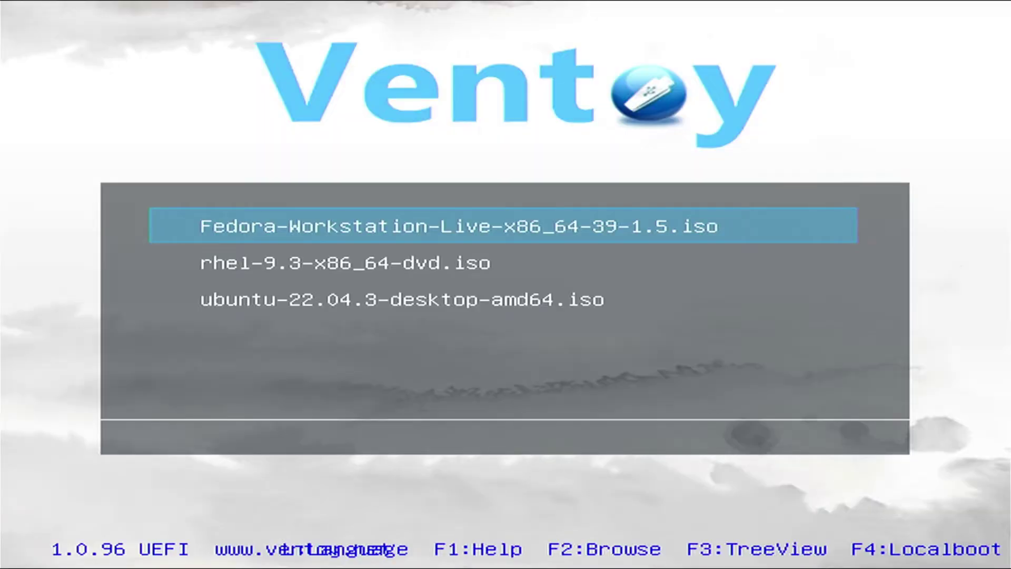
In Ventoy, open the boot options for rhel-9.3-x86_64-dvd.iso and pick grub2 mode.
key("Down")
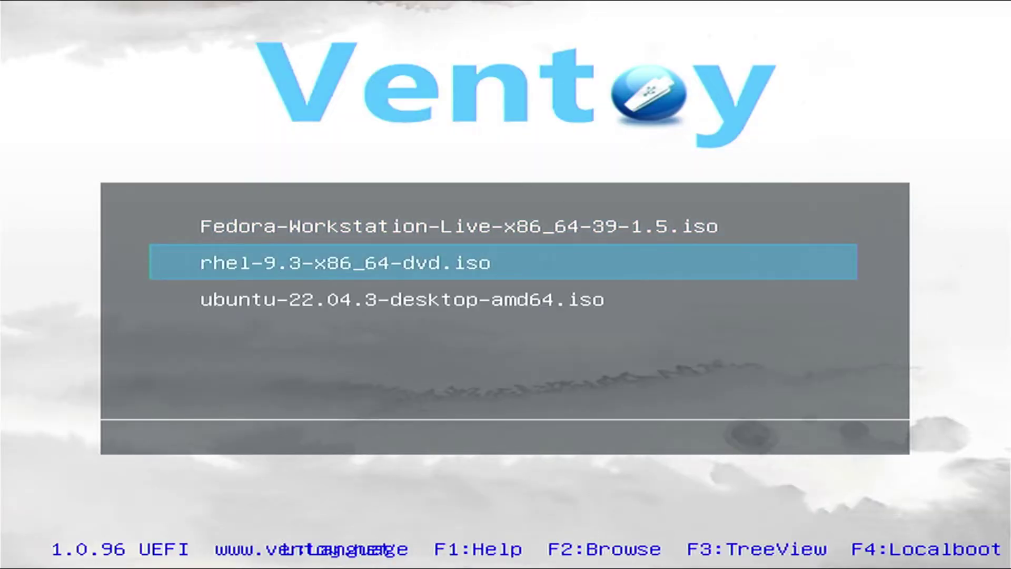
key("Return")
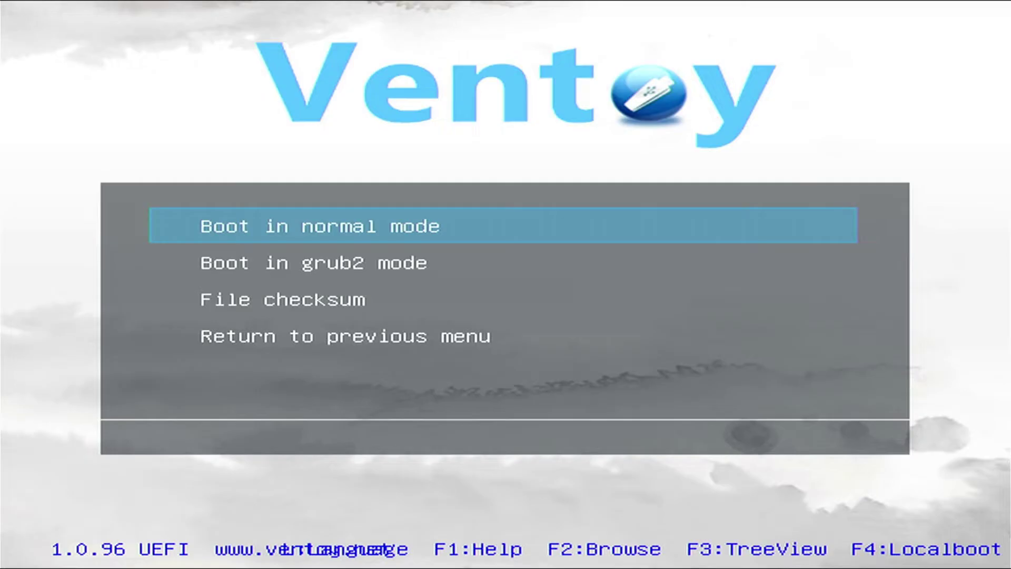
key("Down")
Boot the ISO in grub2 mode and start 'Test this media & install Red Hat Enterprise Linux 9.3'.
key("Return")
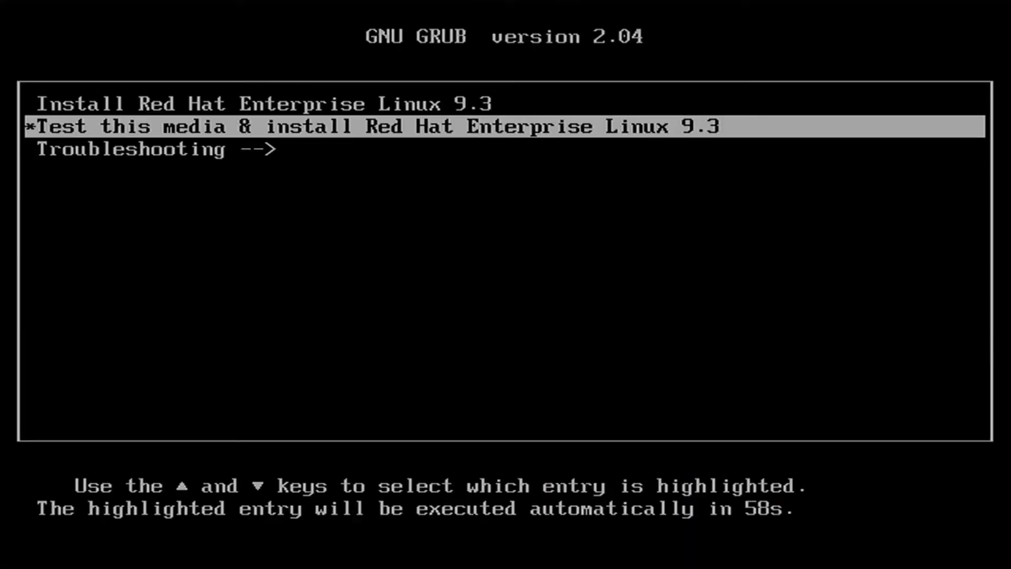
key("Return")
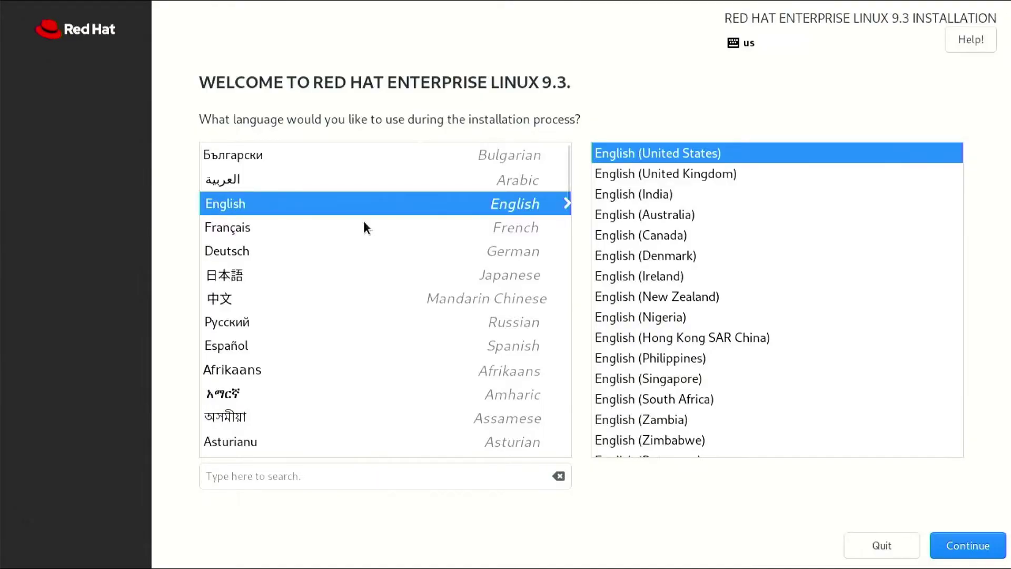
Keep English (United States) as the installer language and continue to the Installation Summary.
key("Down")
key("Down")
key("Down")
key("Up")
key("Up")
key("Up")
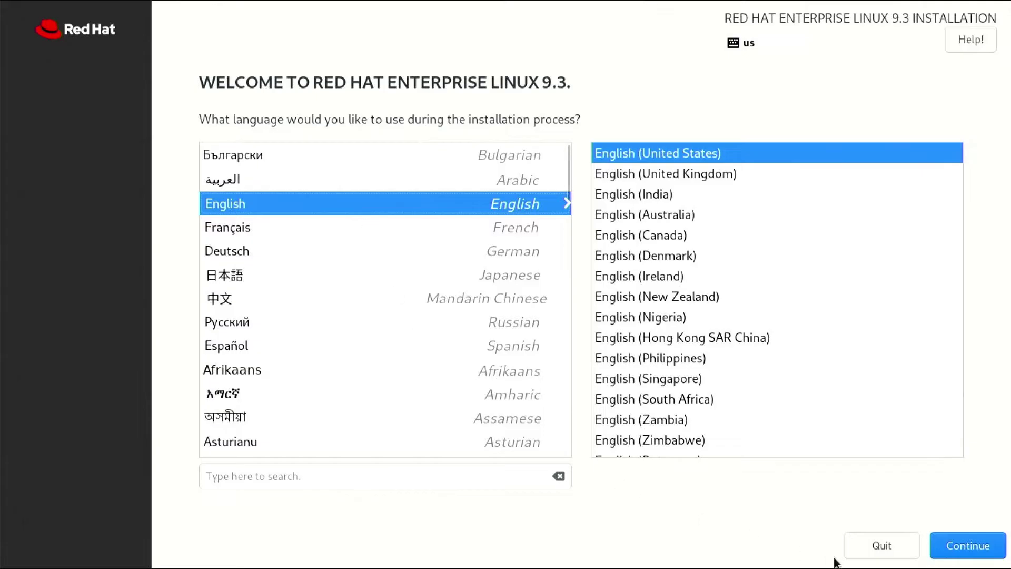
left_click(974, 551)
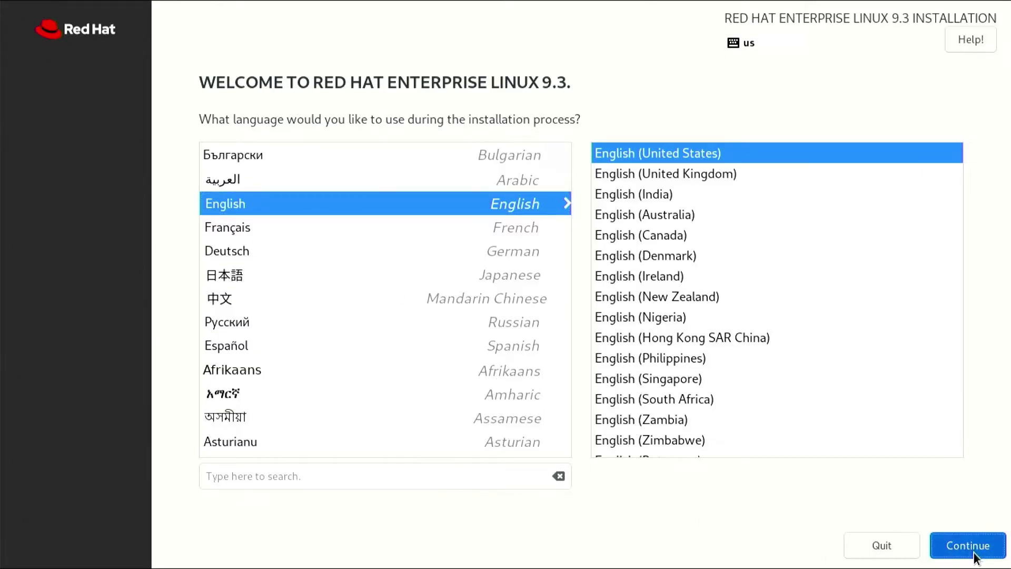
left_click(973, 553)
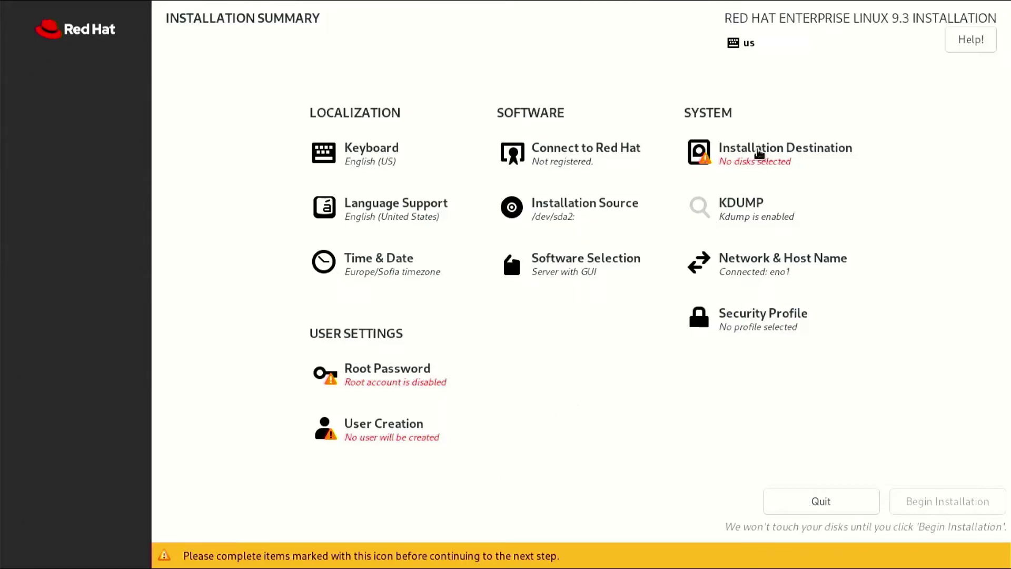
Choose the TEAM TM8FP6256G disk as the installation destination.
left_click(750, 162)
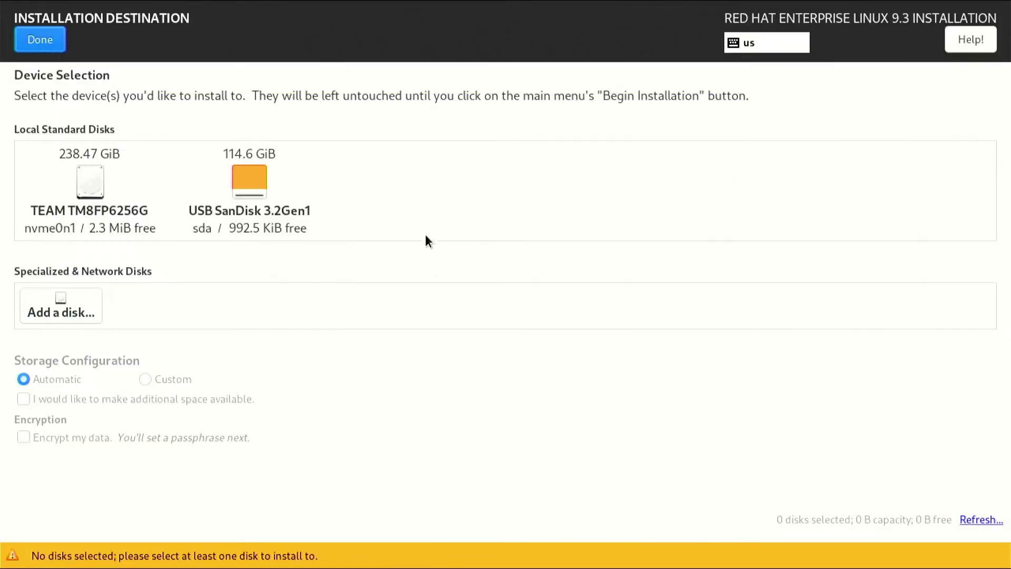
left_click(83, 194)
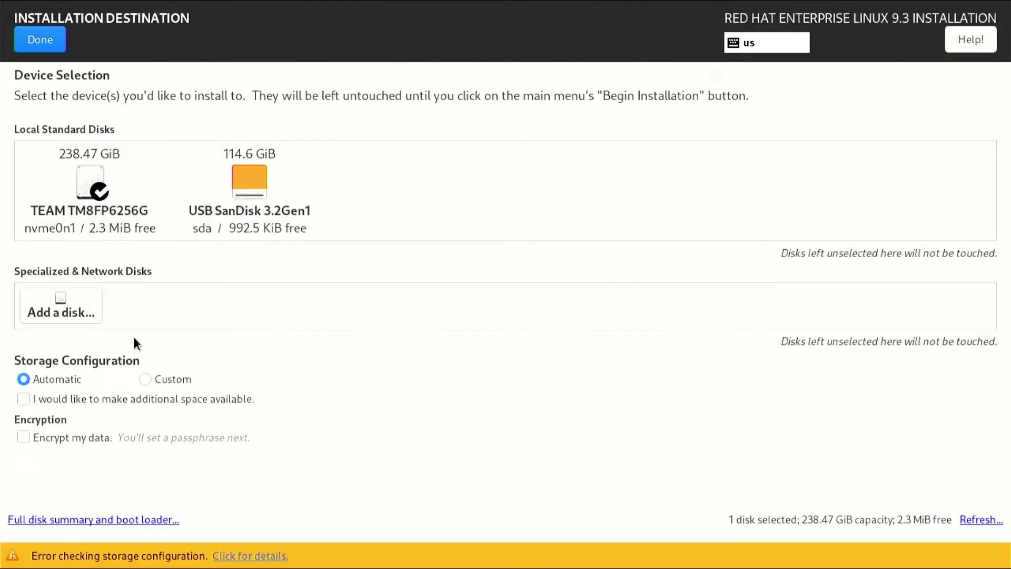
left_click(36, 39)
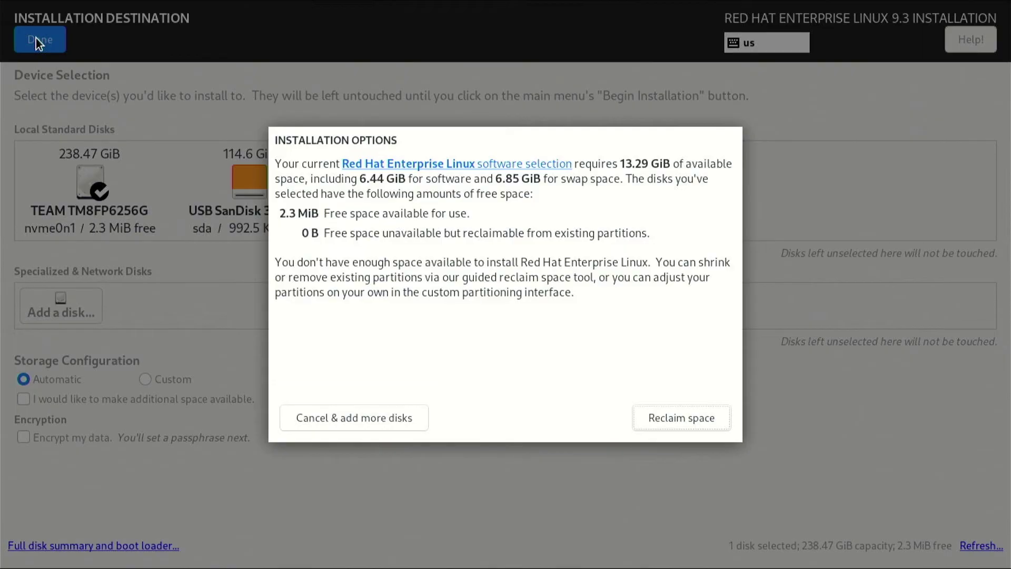
Delete the 30.33 GiB vfat partition nvme0n1p4 to reclaim space for automatic partitioning.
left_click(685, 418)
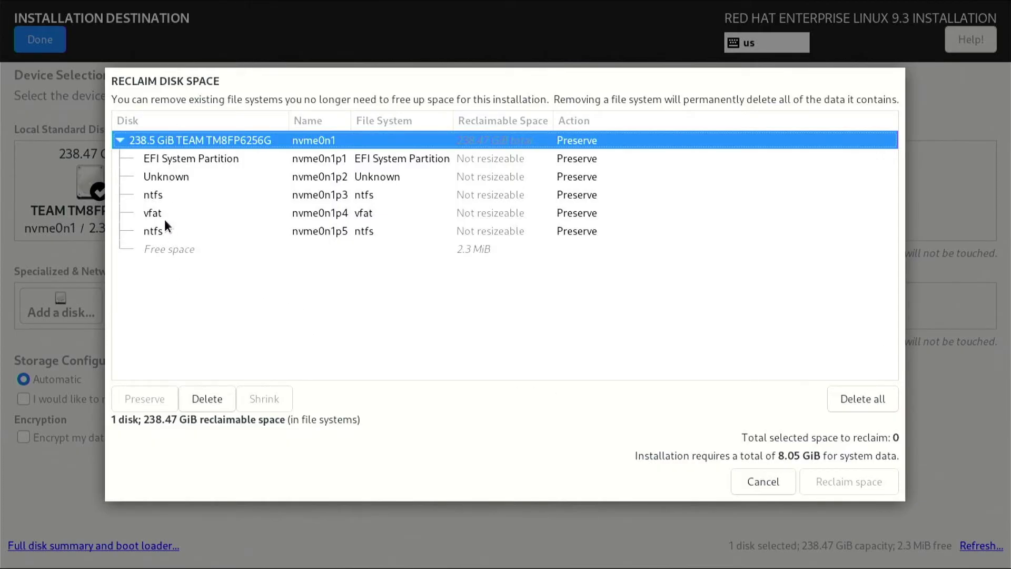
left_click(153, 162)
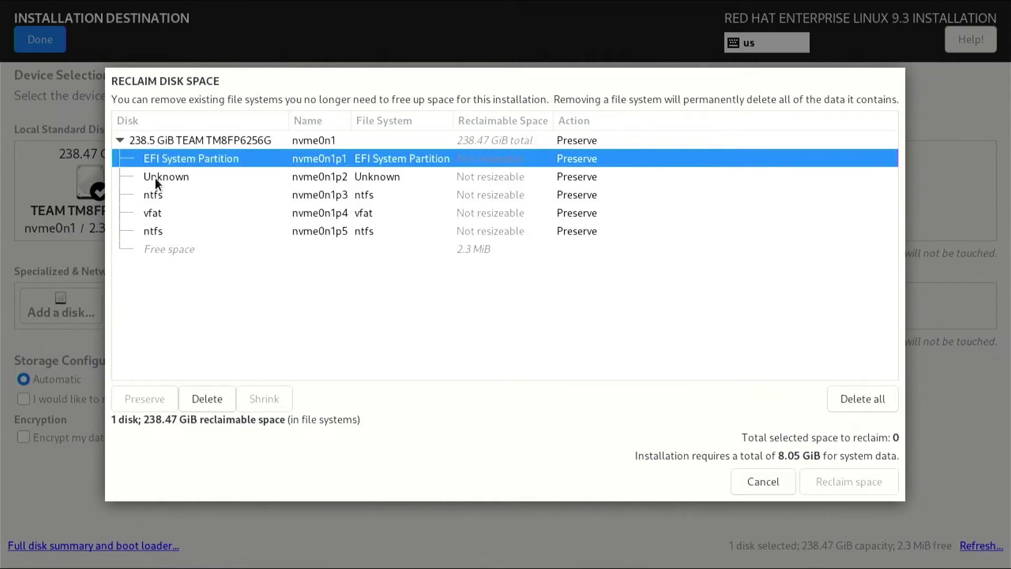
left_click(154, 178)
left_click(155, 195)
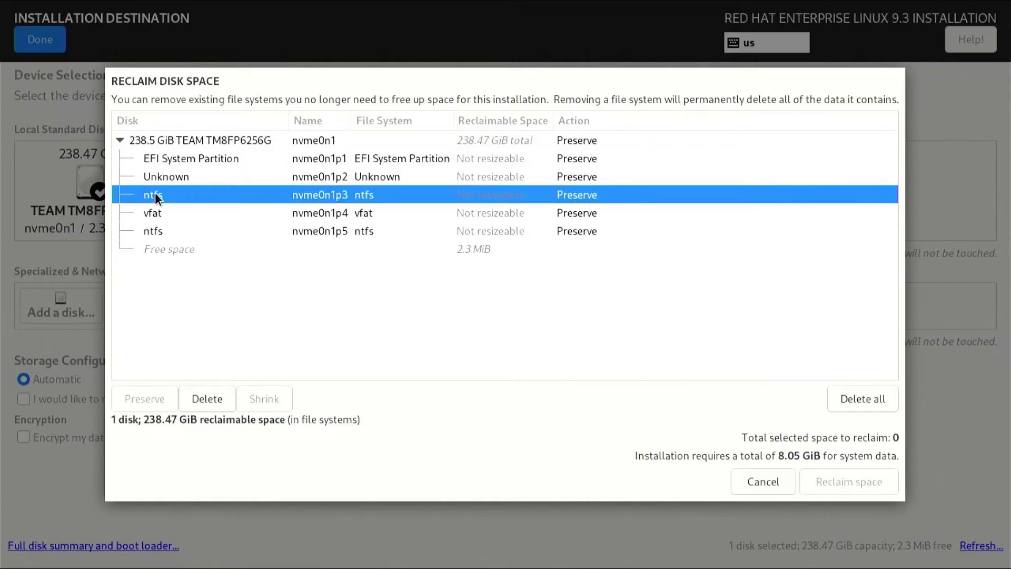
left_click(157, 212)
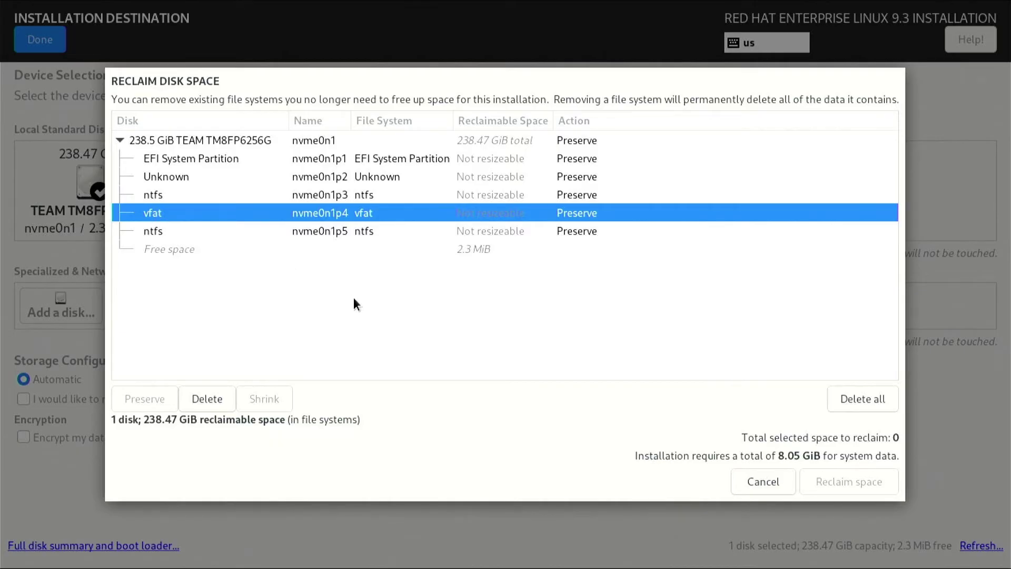
left_click(206, 407)
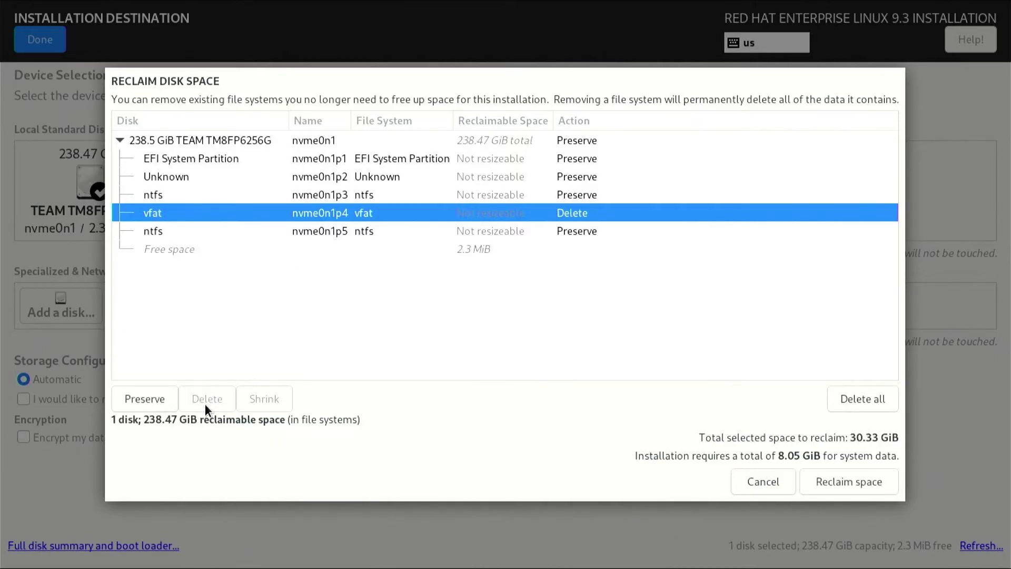
left_click(826, 474)
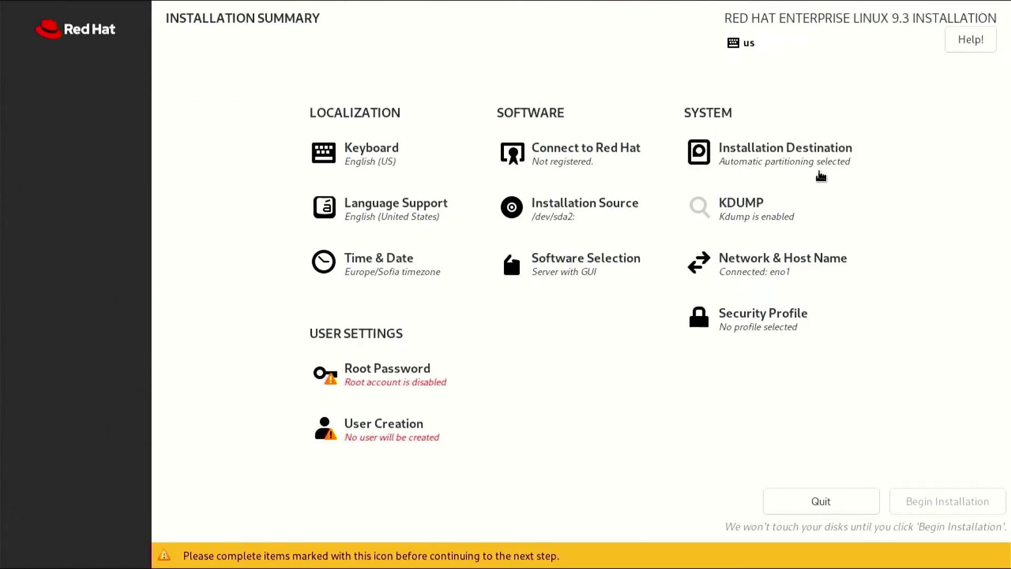
left_click(386, 380)
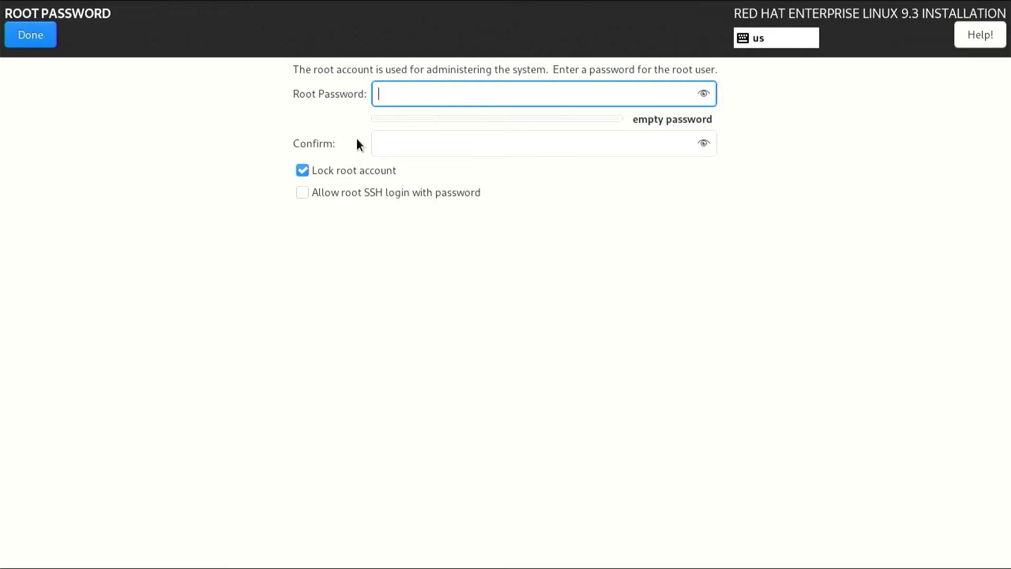
Set and confirm a 4-character root password, accepting the short-password warning.
type("••••")
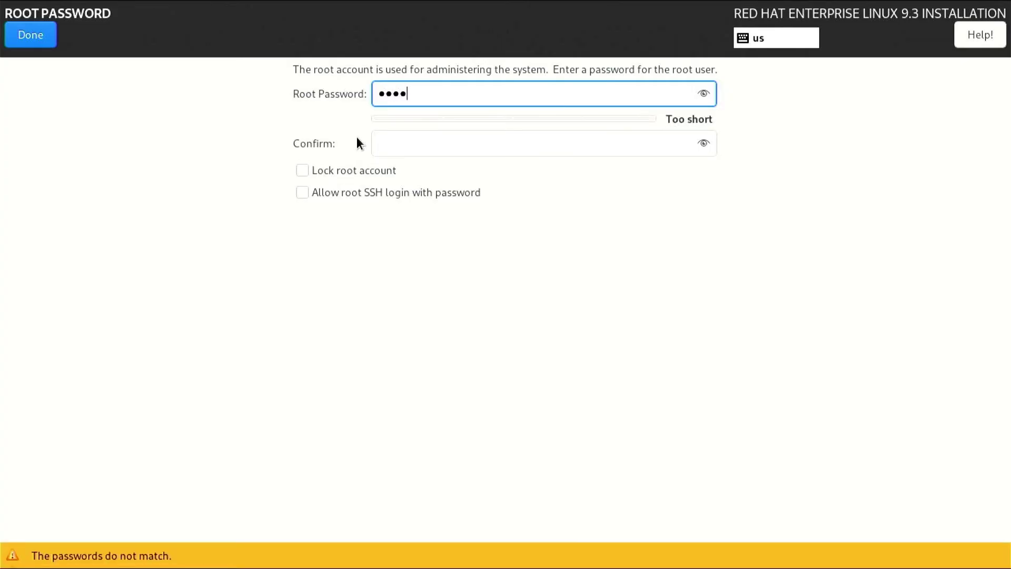
left_click(388, 148)
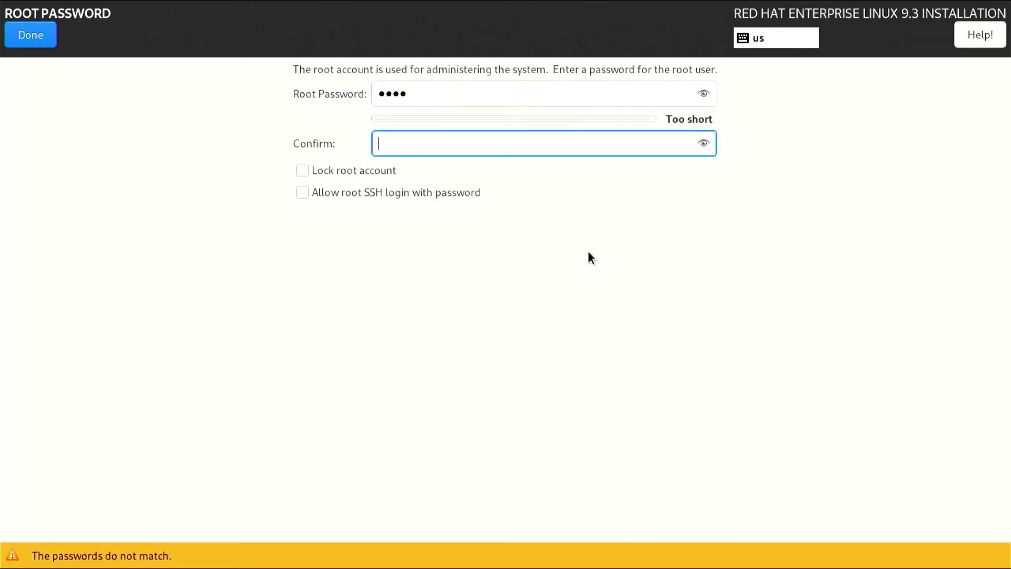
type("••••")
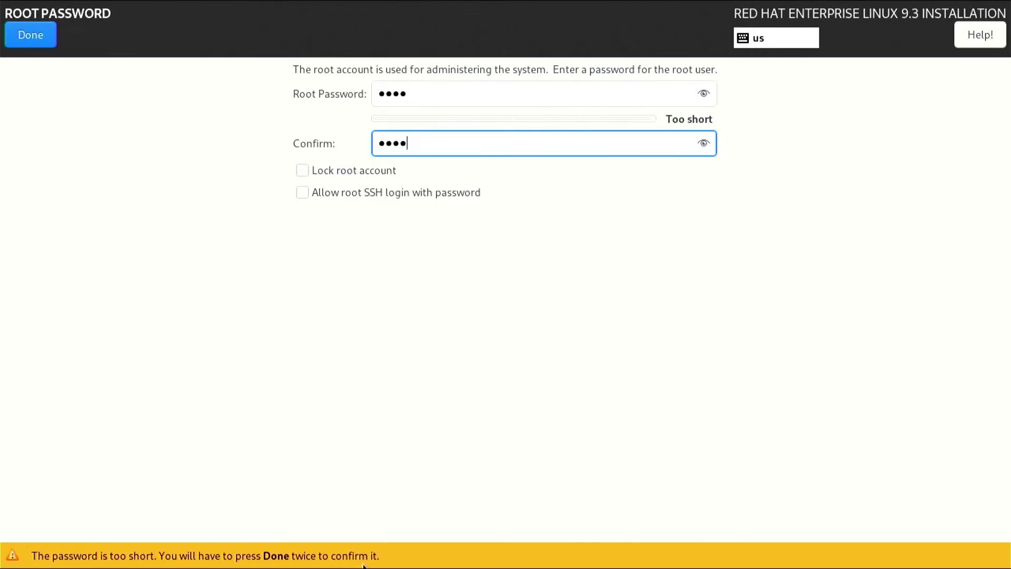
left_click(45, 37)
left_click(46, 38)
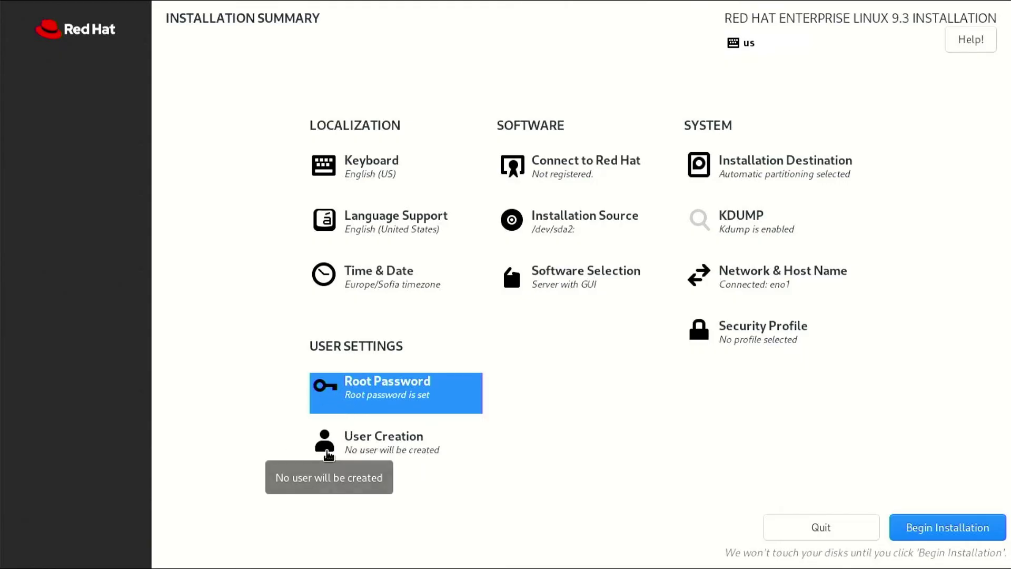
left_click(328, 454)
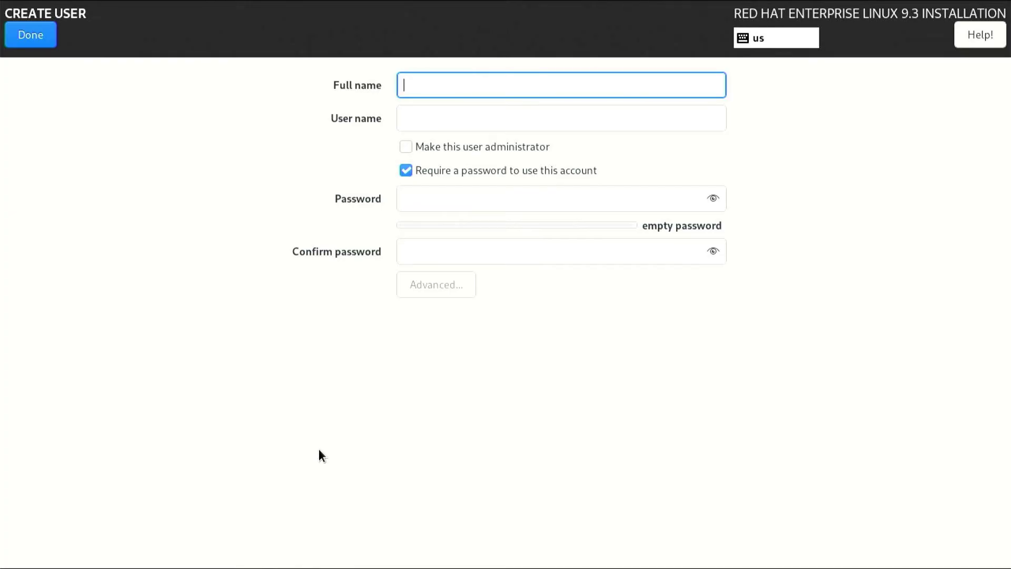
Enter the new user's full name and keep the auto-filled user name.
left_click(399, 99)
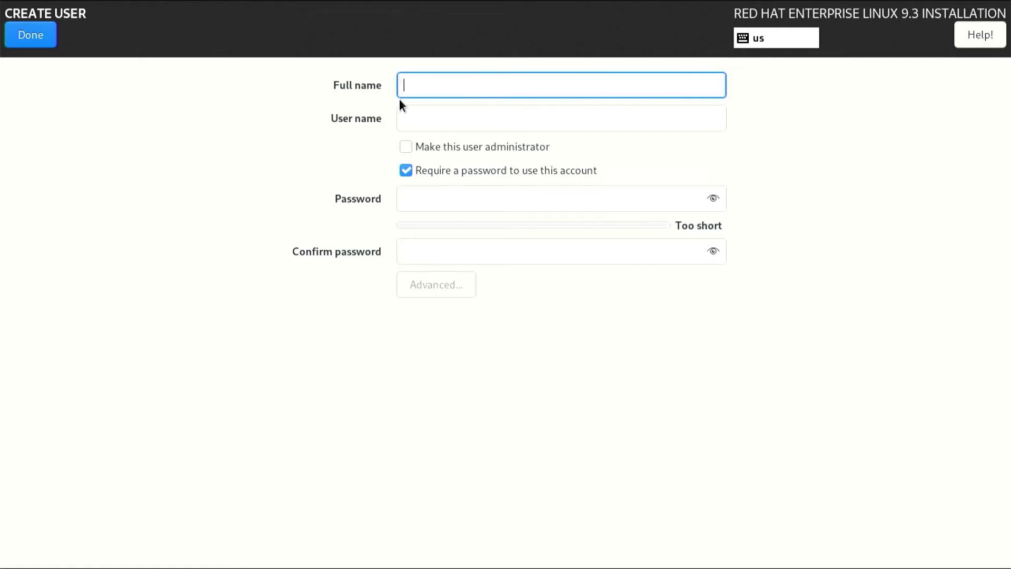
type("Quick and Easy Tools")
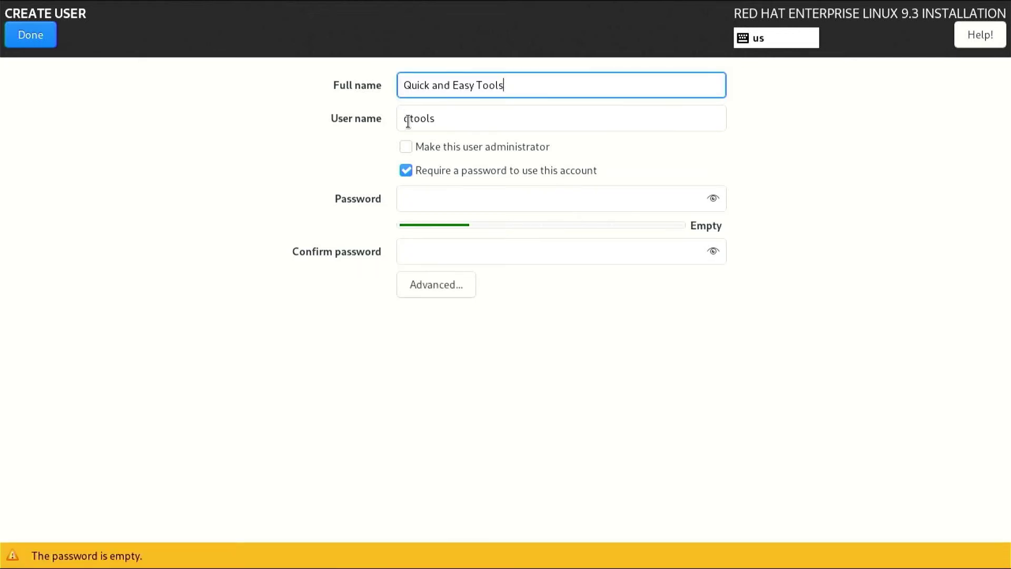
left_click(409, 121)
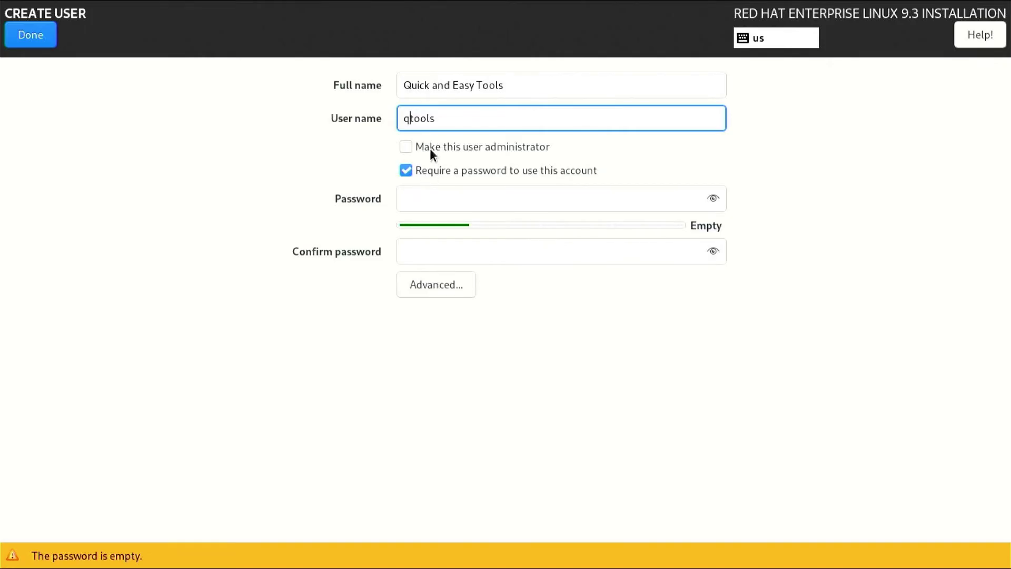
Give the user a confirmed 4-digit password, accept the warning, and begin installation.
left_click(430, 192)
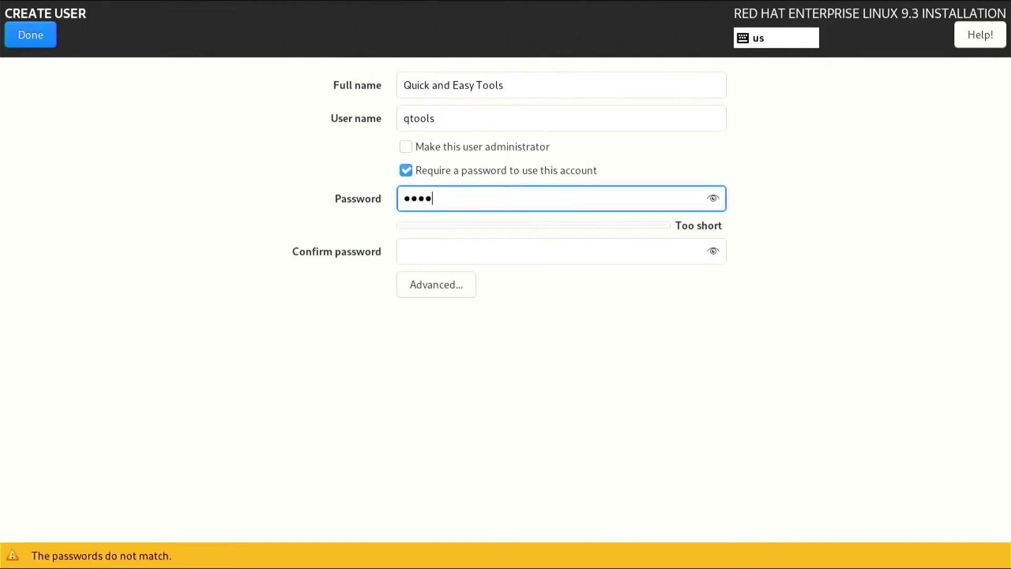
key("Tab")
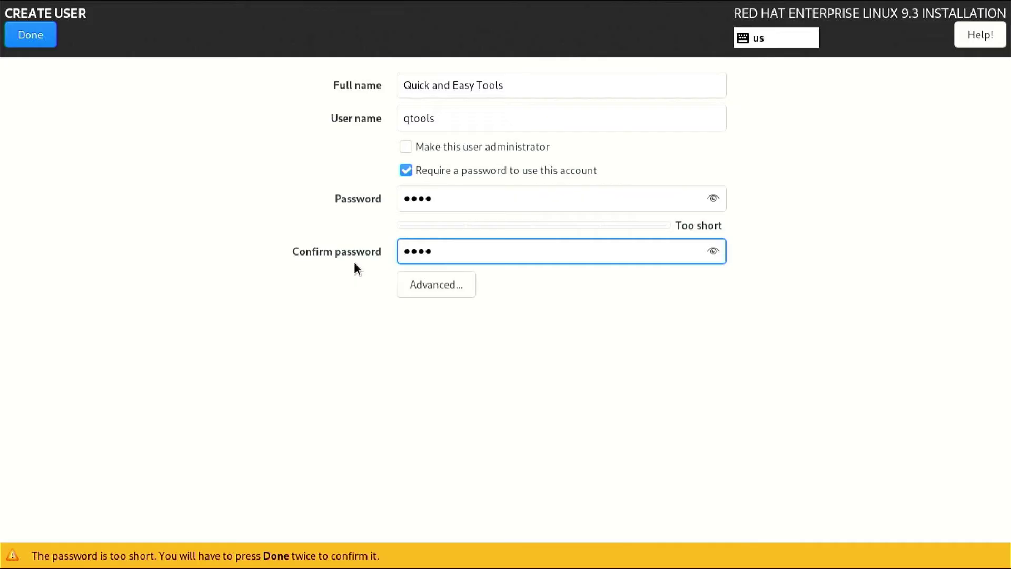
left_click(29, 45)
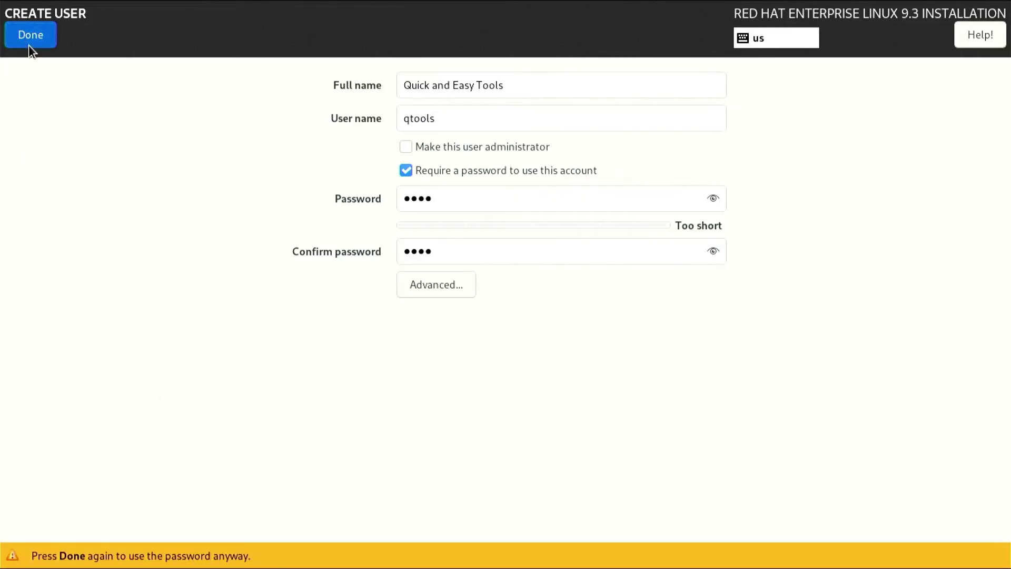
left_click(28, 46)
left_click(951, 527)
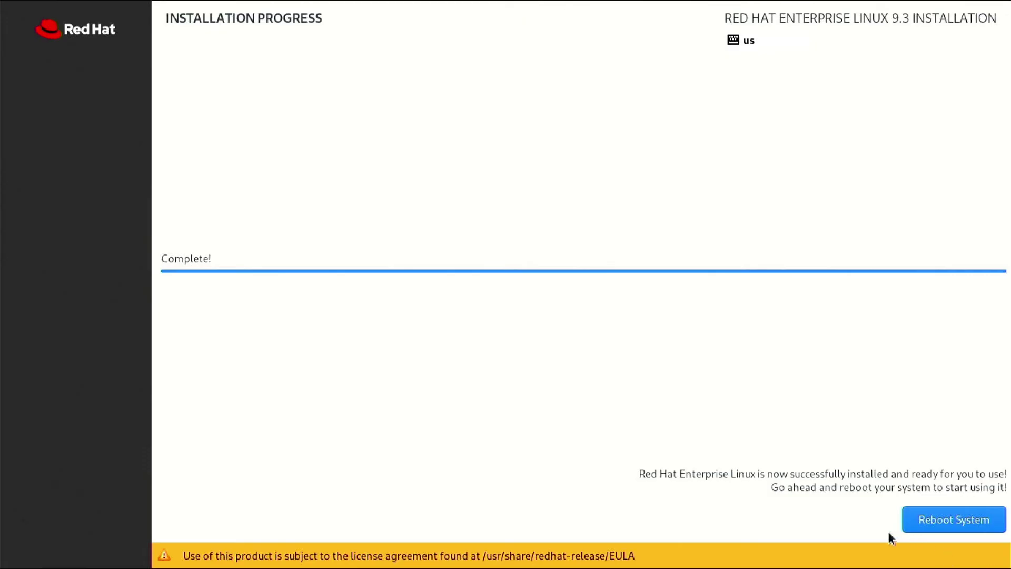
Reboot the system once the installation reports Complete!
left_click(934, 523)
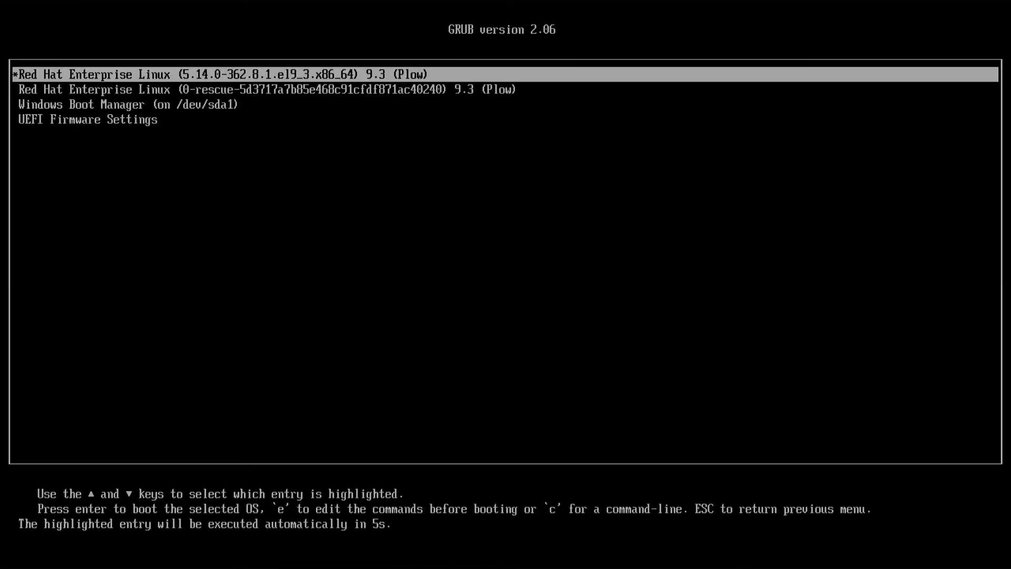
Halt the GRUB countdown and move between the RHEL 9.3 and rescue entries.
key("Down")
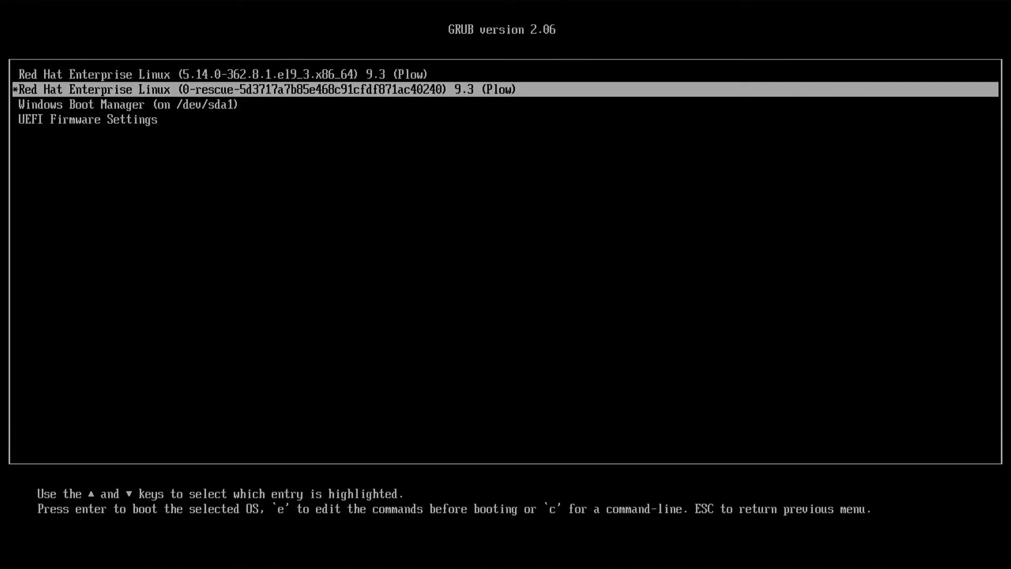
key("Up")
key("Down")
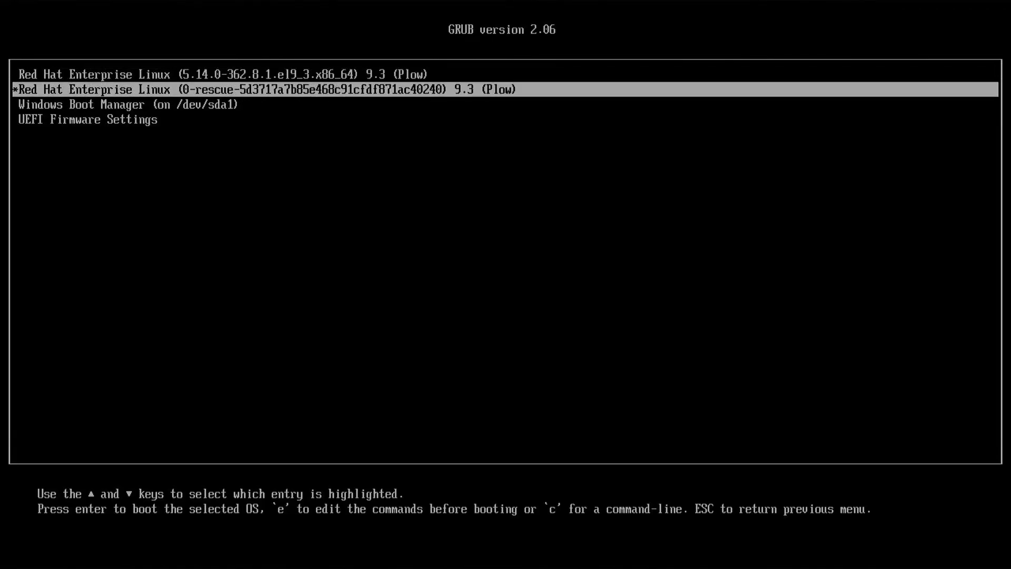
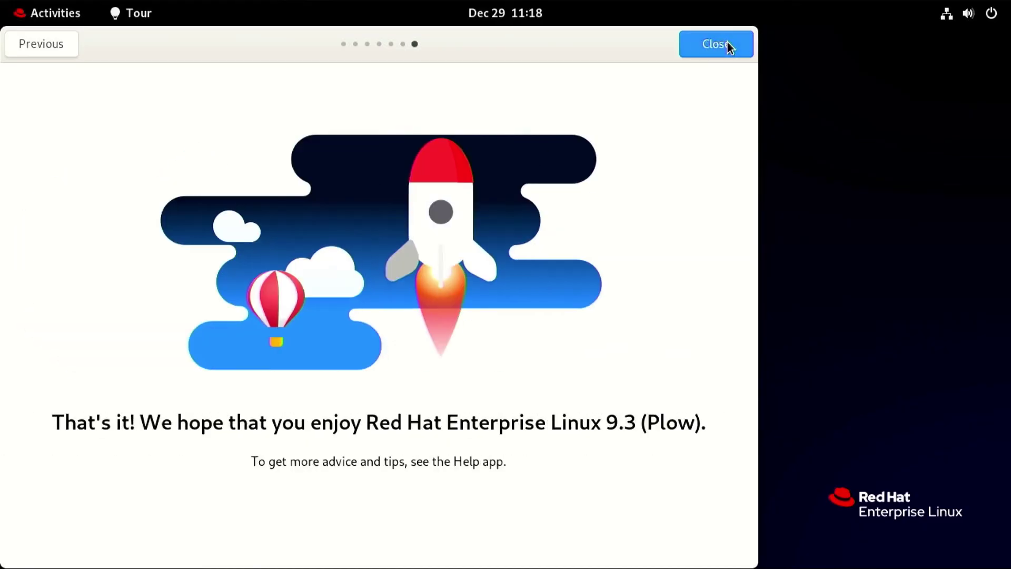
left_click(727, 43)
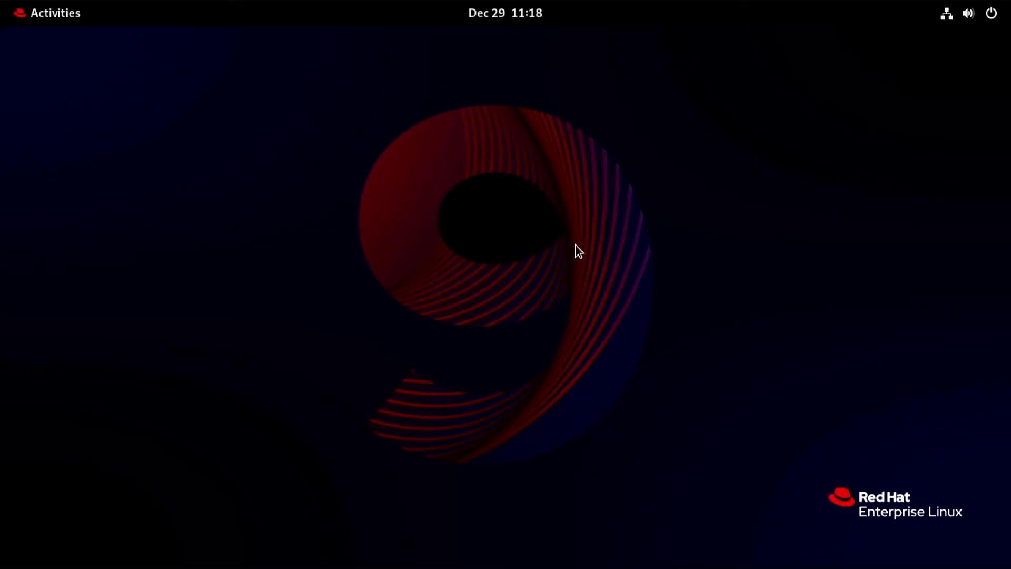
Close GNOME Tour from its last page and bring up the Activities overview.
key("super")
Launch Settings and open the Displays page for the HJW 24" monitor at 1280 × 720.
left_click(449, 220)
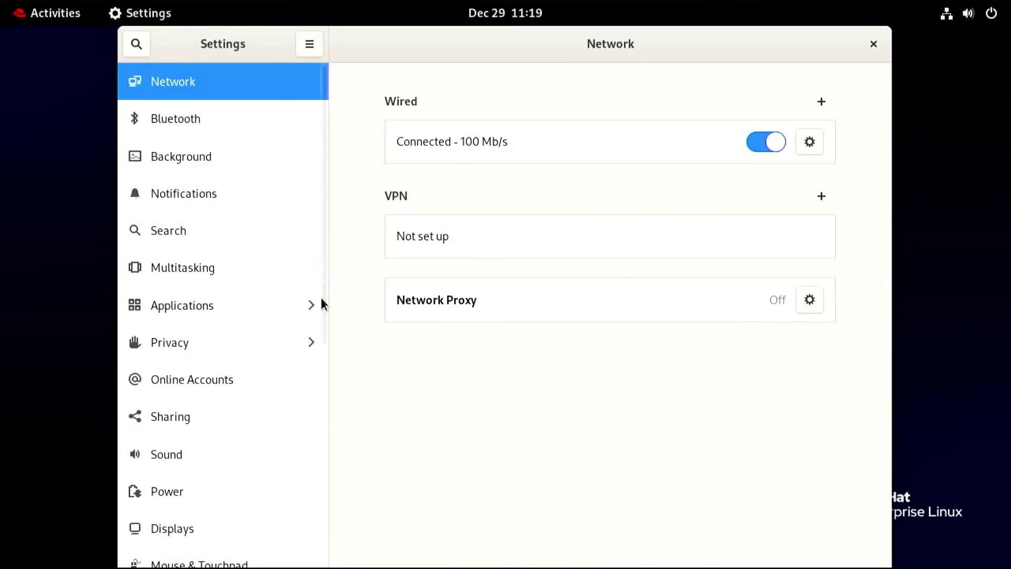
scroll(263, 380, "down", 2)
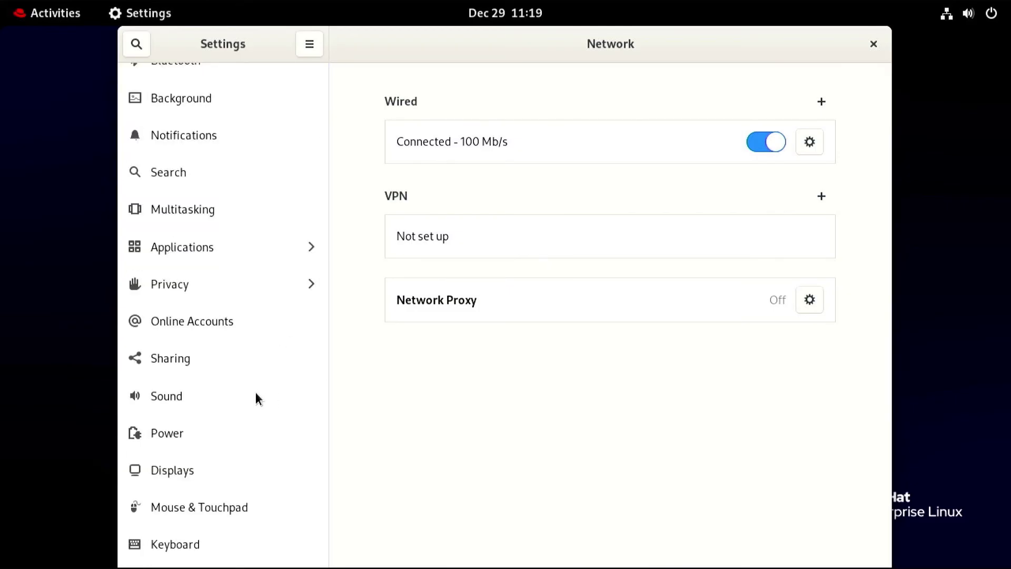
scroll(256, 395, "down", 4)
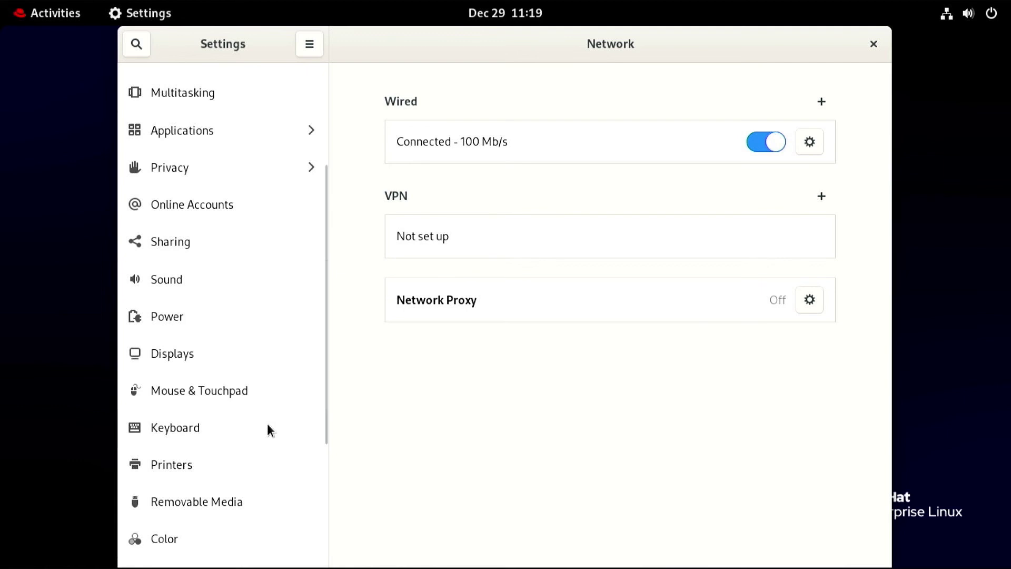
left_click(220, 357)
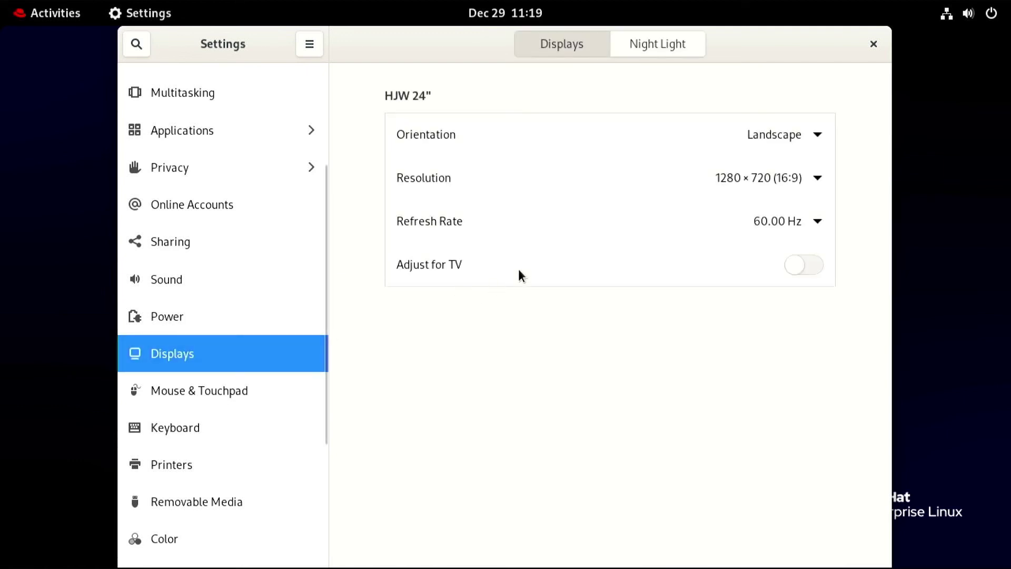
Set the monitor resolution to 1920 × 1080 (16:9), apply it and keep the changes.
left_click(814, 180)
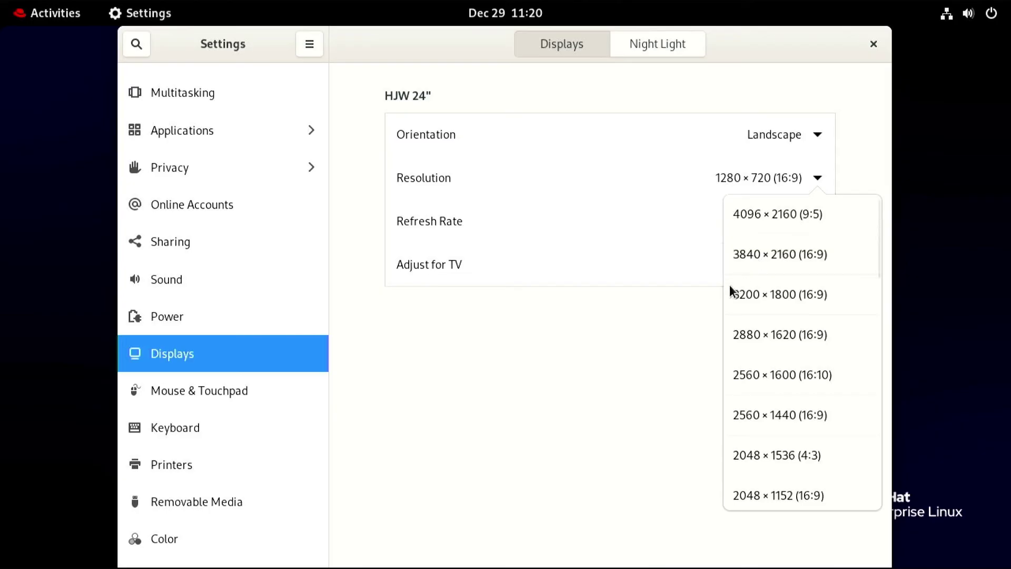
scroll(774, 382, "down", 3)
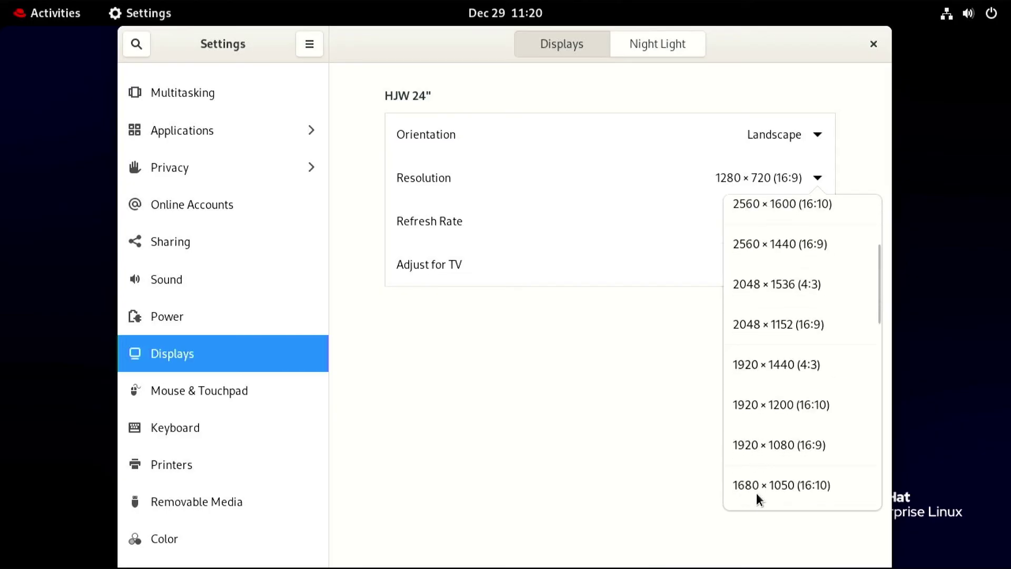
left_click(758, 451)
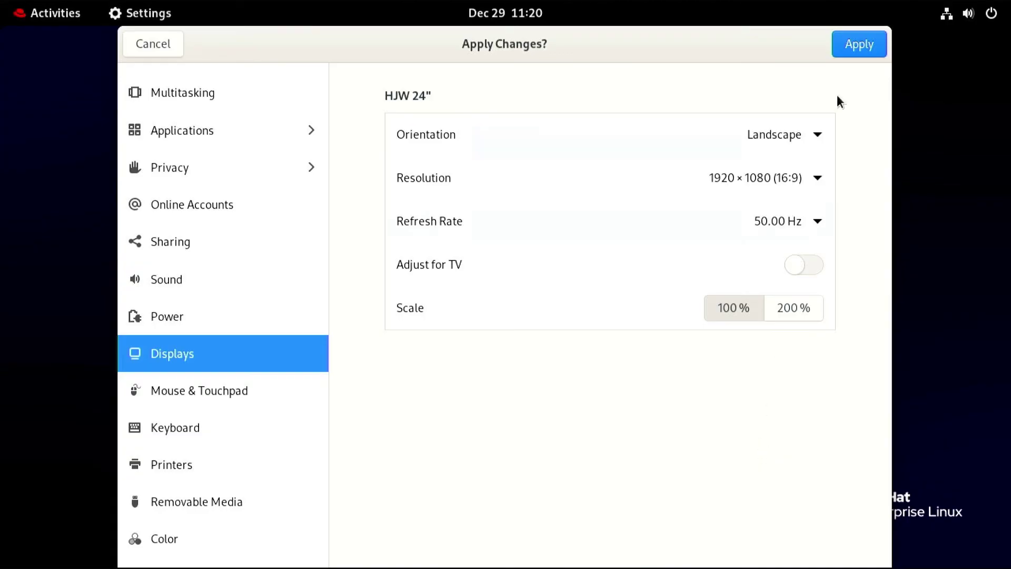
left_click(864, 42)
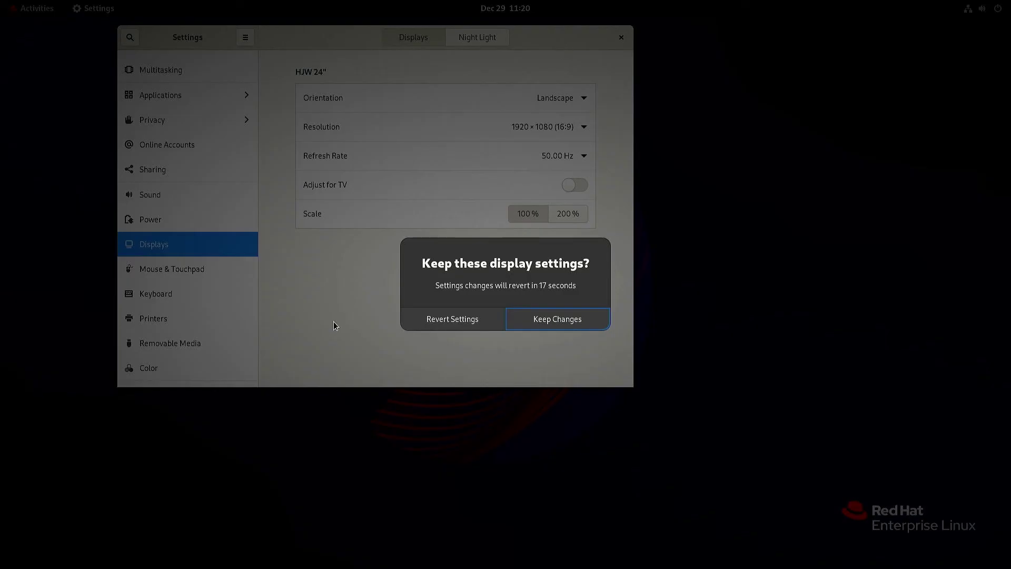
left_click(516, 320)
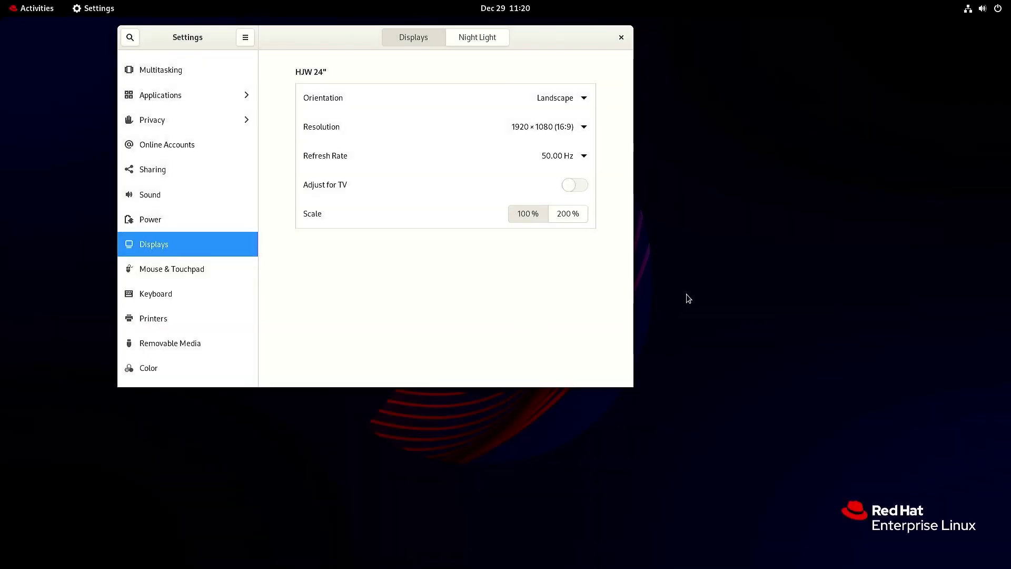
Centre the Settings window on screen and go to the Background page via the sidebar.
left_click_drag(322, 44, 461, 129)
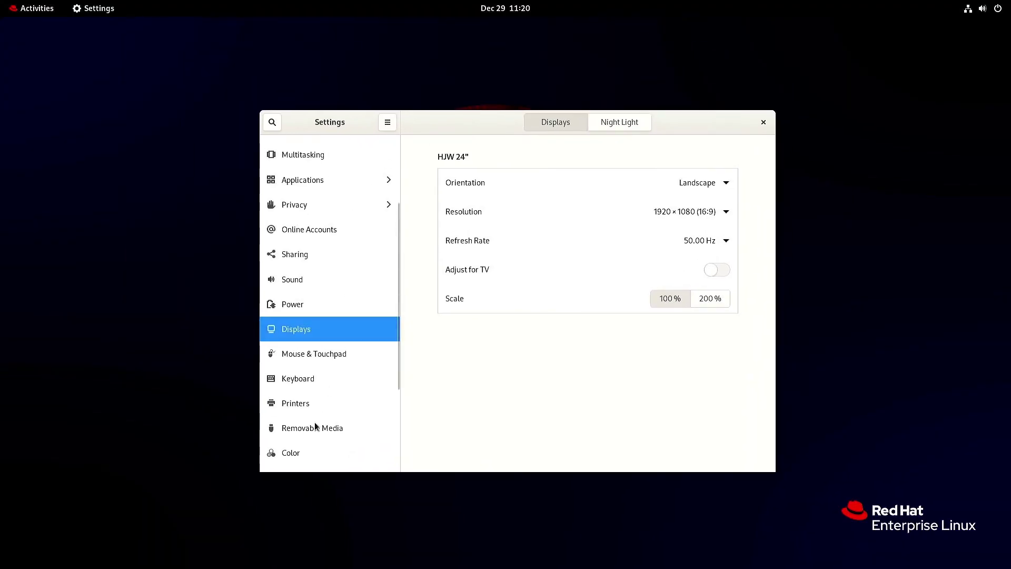
scroll(322, 430, "down", 3)
scroll(323, 429, "down", 2)
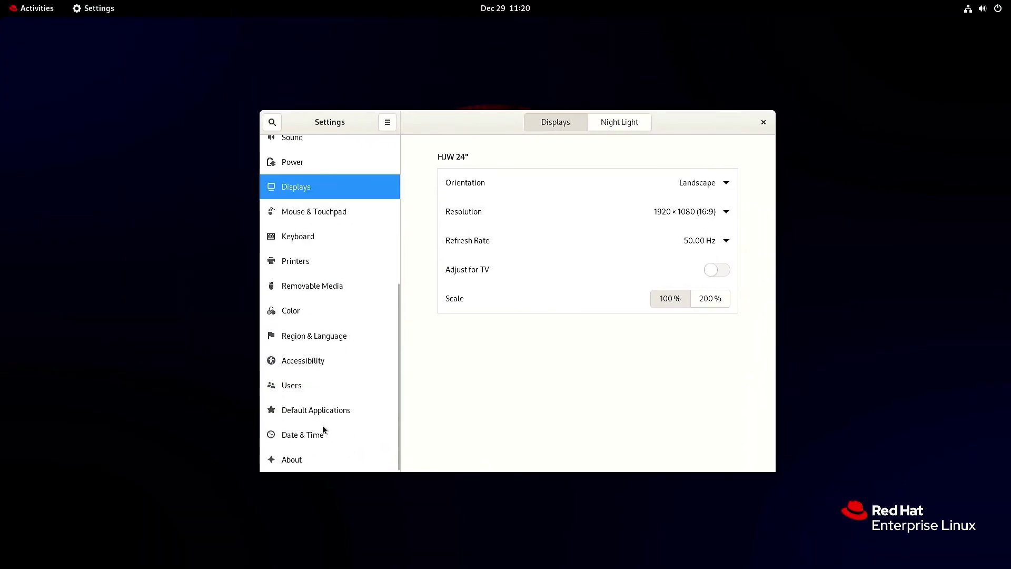
left_click(322, 395)
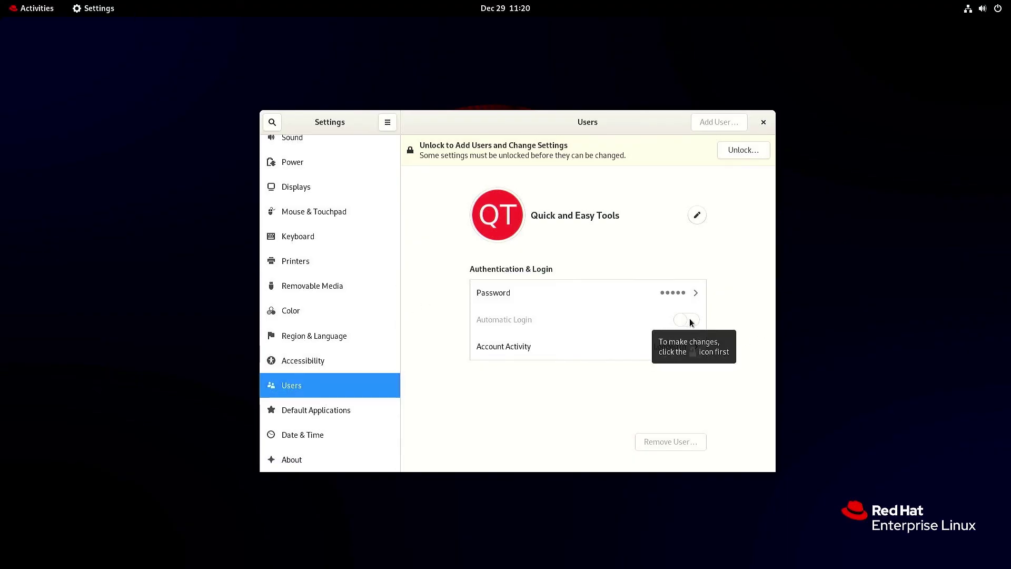
scroll(348, 284, "up", 5)
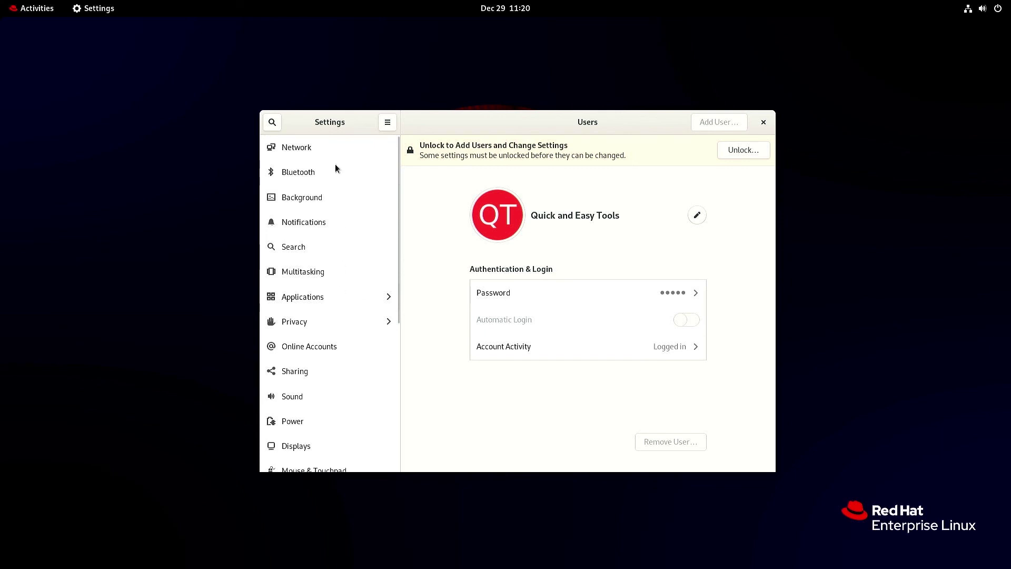
left_click(330, 209)
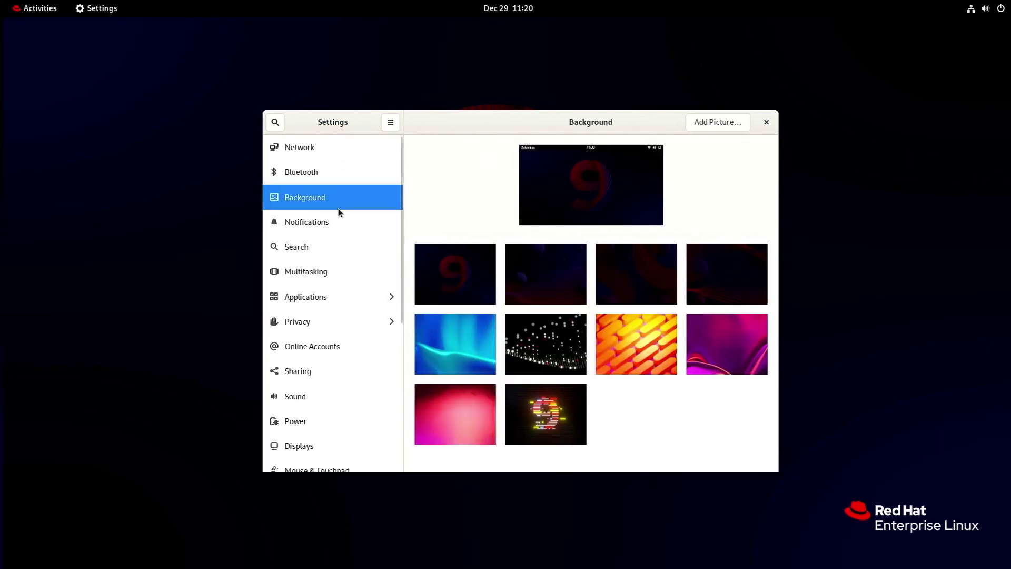